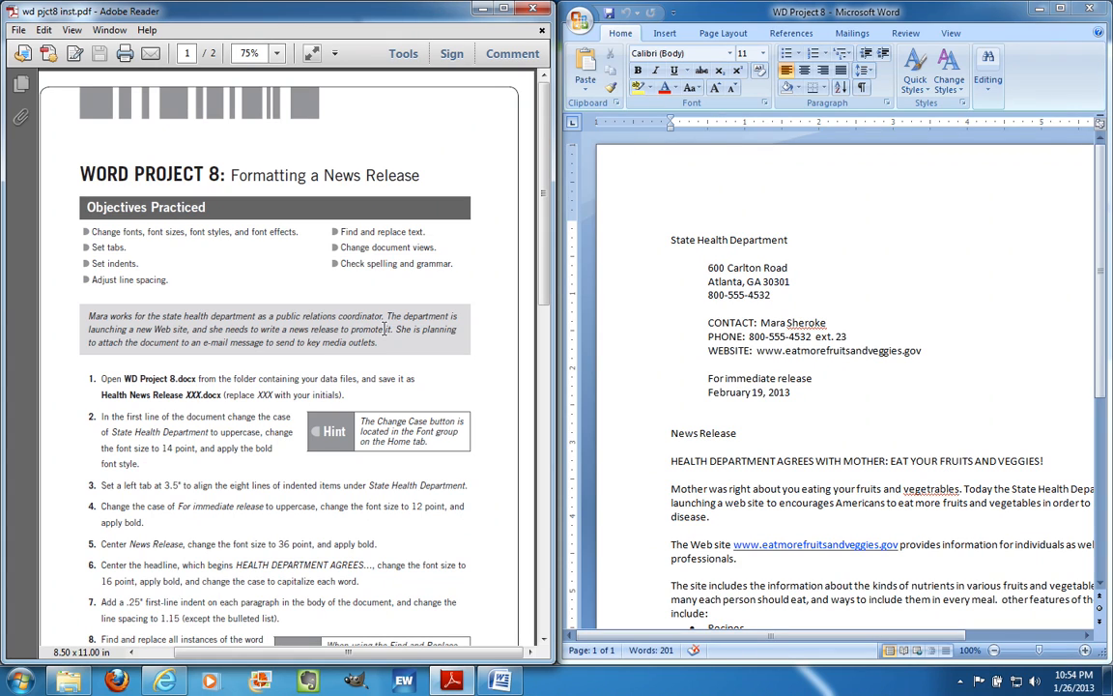
# Save a copy of the document as "Health News Release ADE" in the word folder's examples subfolder
pyautogui.scroll(-3, 306, 324)
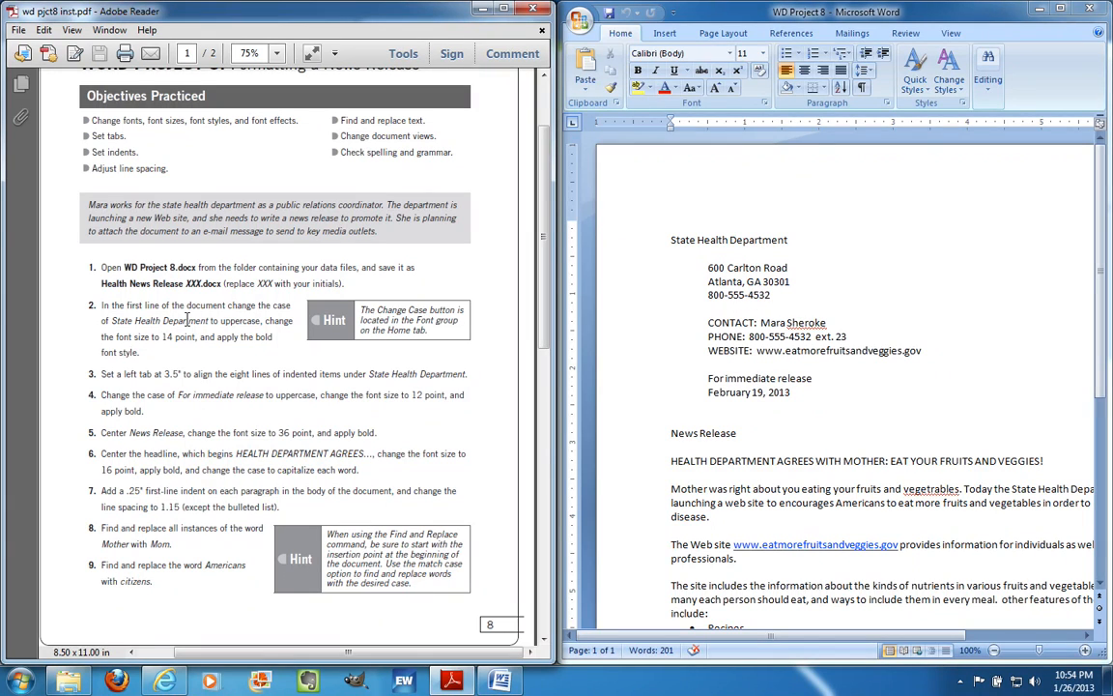
pyautogui.scroll(-2, 187, 320)
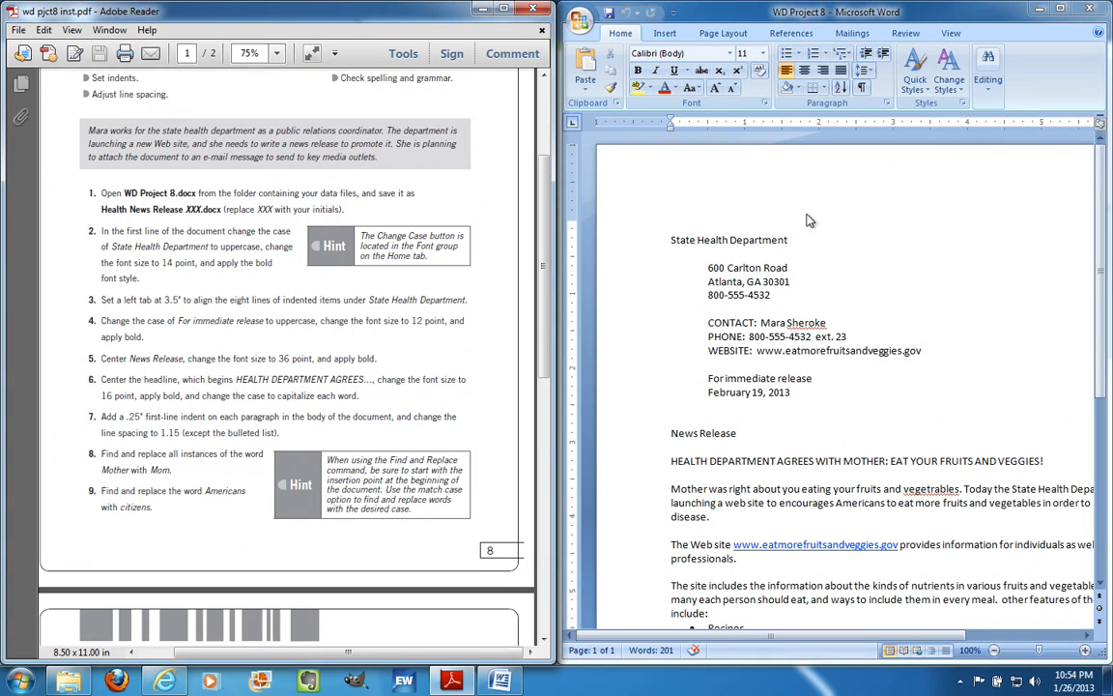
pyautogui.click(843, 237)
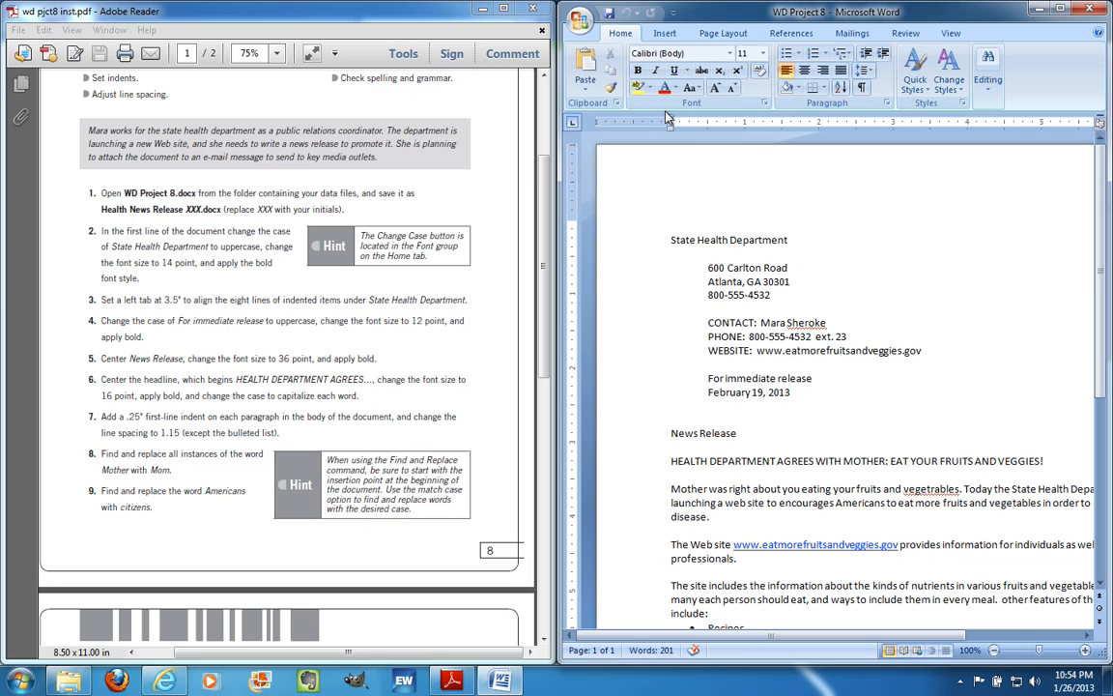
pyautogui.click(581, 22)
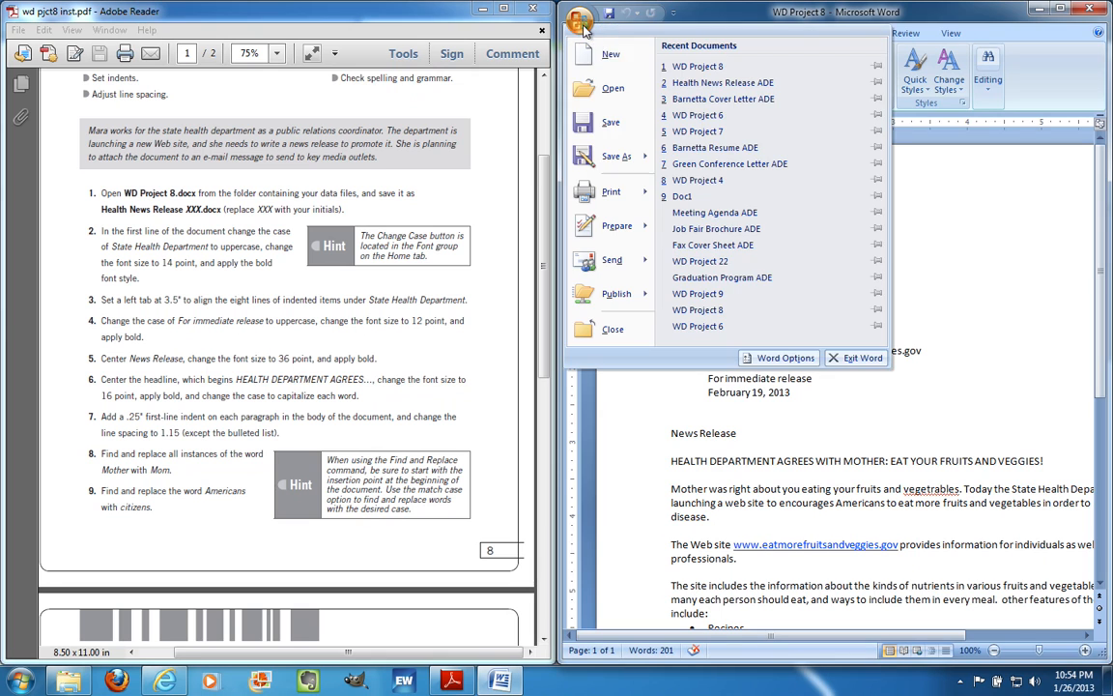
pyautogui.click(611, 155)
pyautogui.click(747, 35)
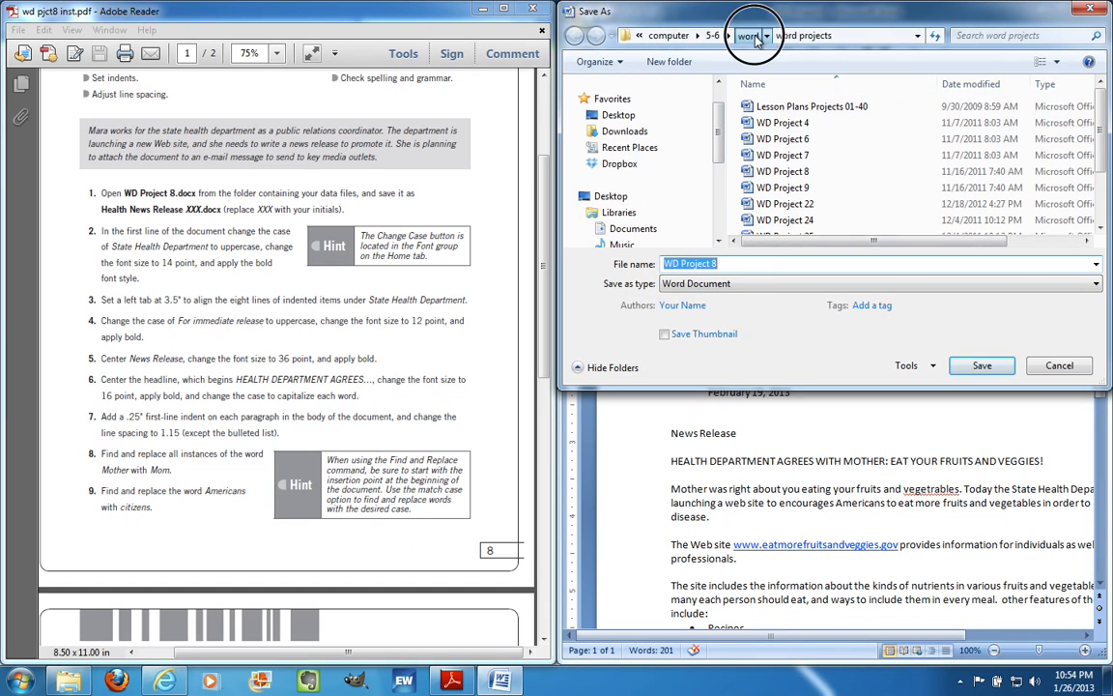
pyautogui.click(791, 109)
pyautogui.doubleClick(790, 108)
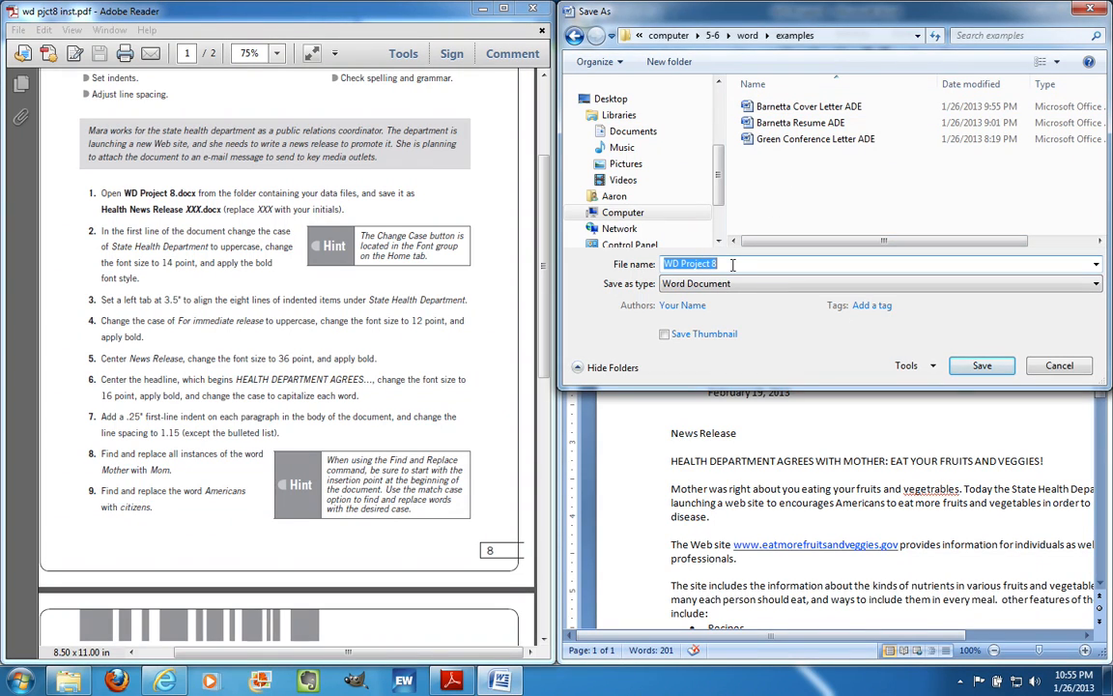
pyautogui.write('Health News Rel')
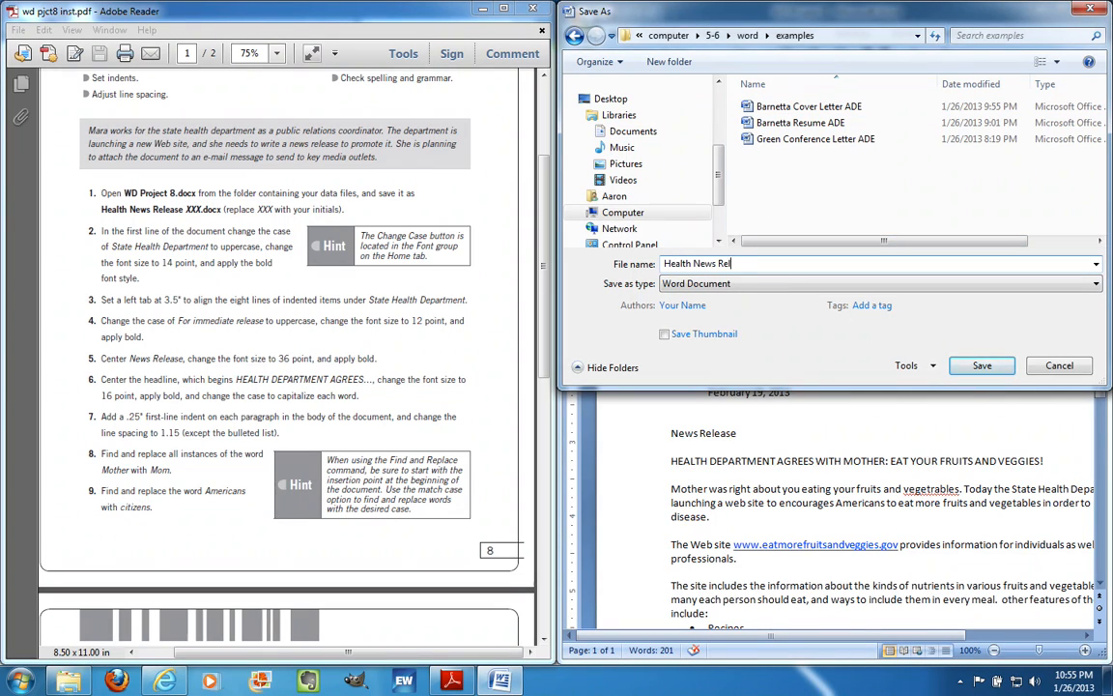
pyautogui.write('ease ADE')
pyautogui.press('Return')
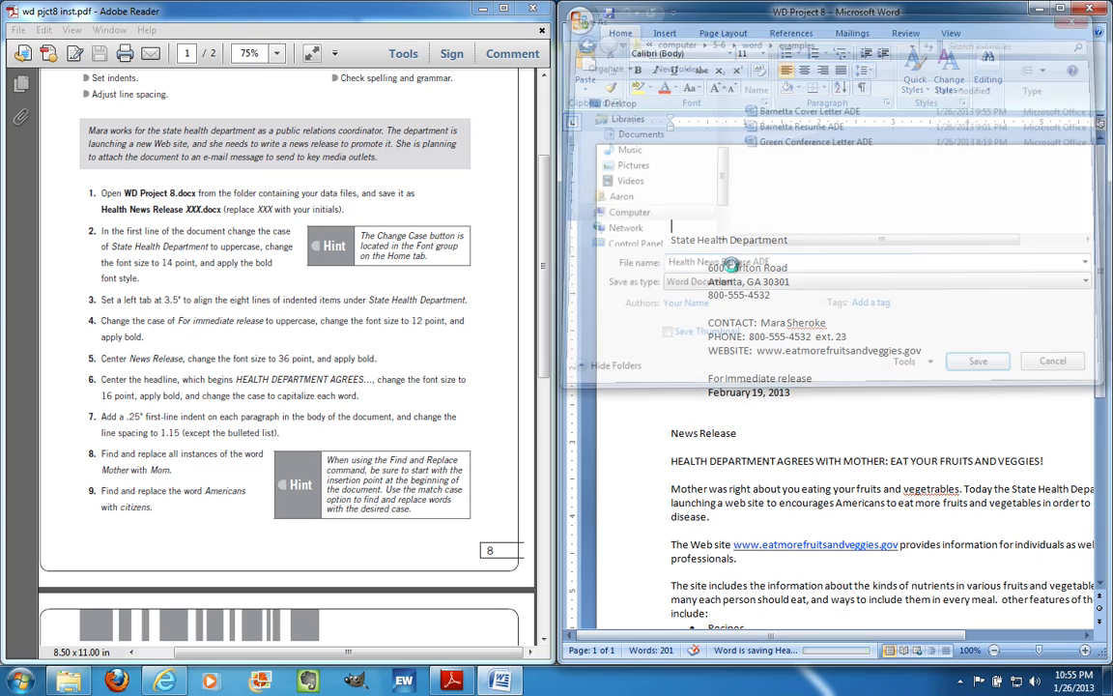
# Change the case of the first line, "State Health Department", to uppercase as instruction 2 in the PDF asks
pyautogui.click(179, 220)
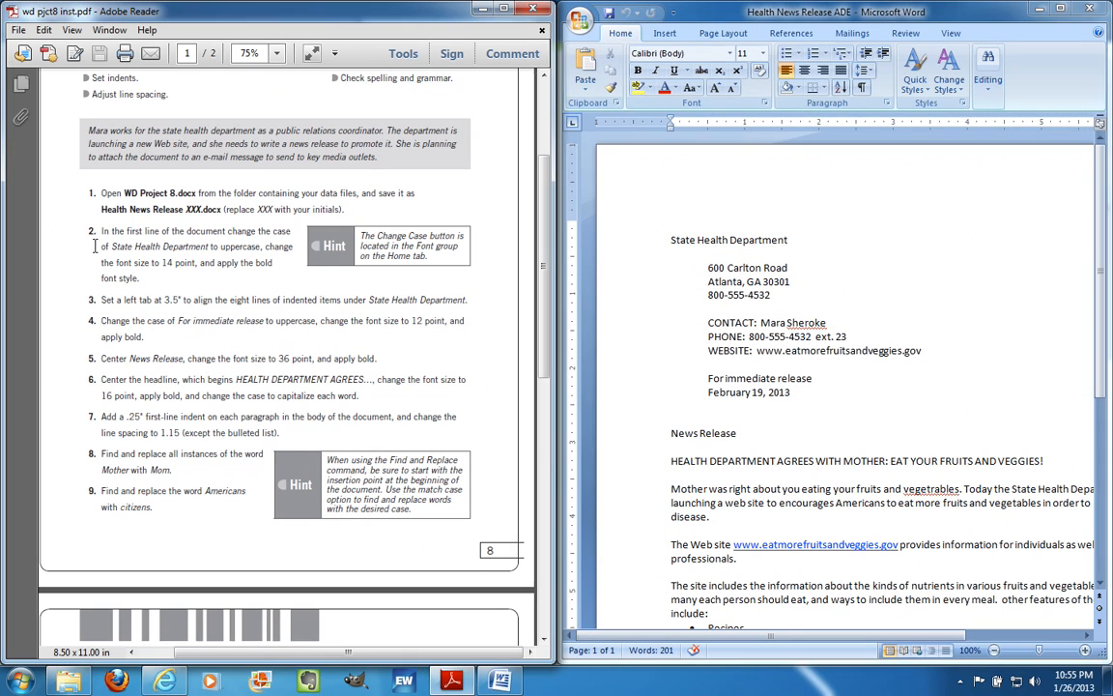
pyautogui.click(102, 233)
pyautogui.moveTo(101, 233); pyautogui.dragTo(265, 243)
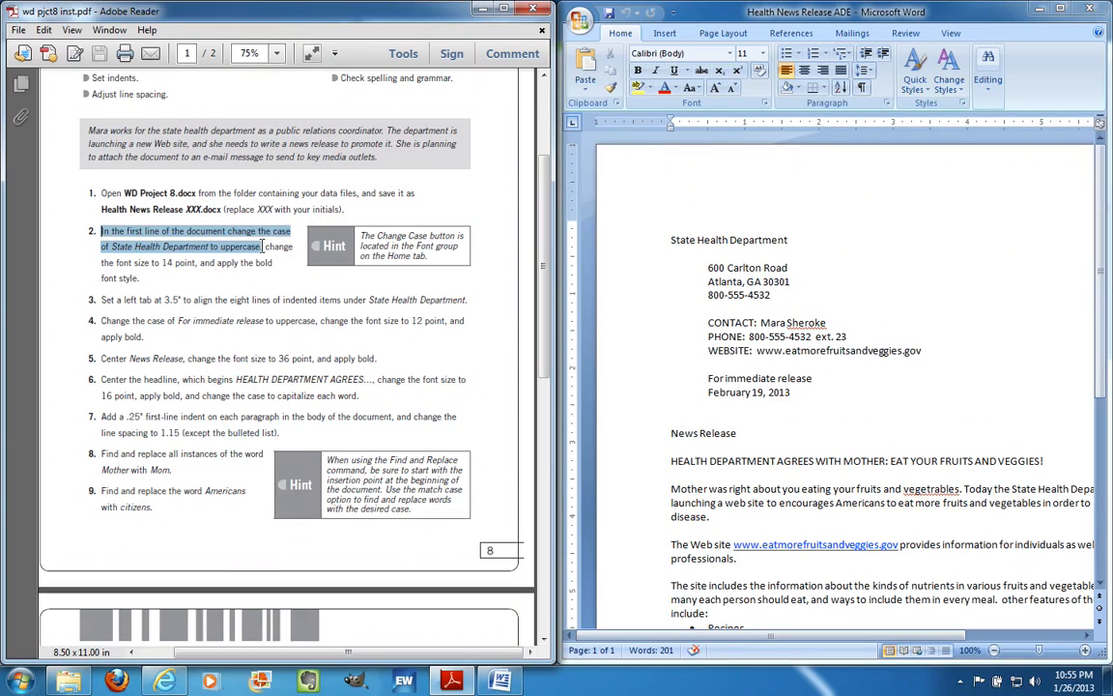
pyautogui.click(865, 253)
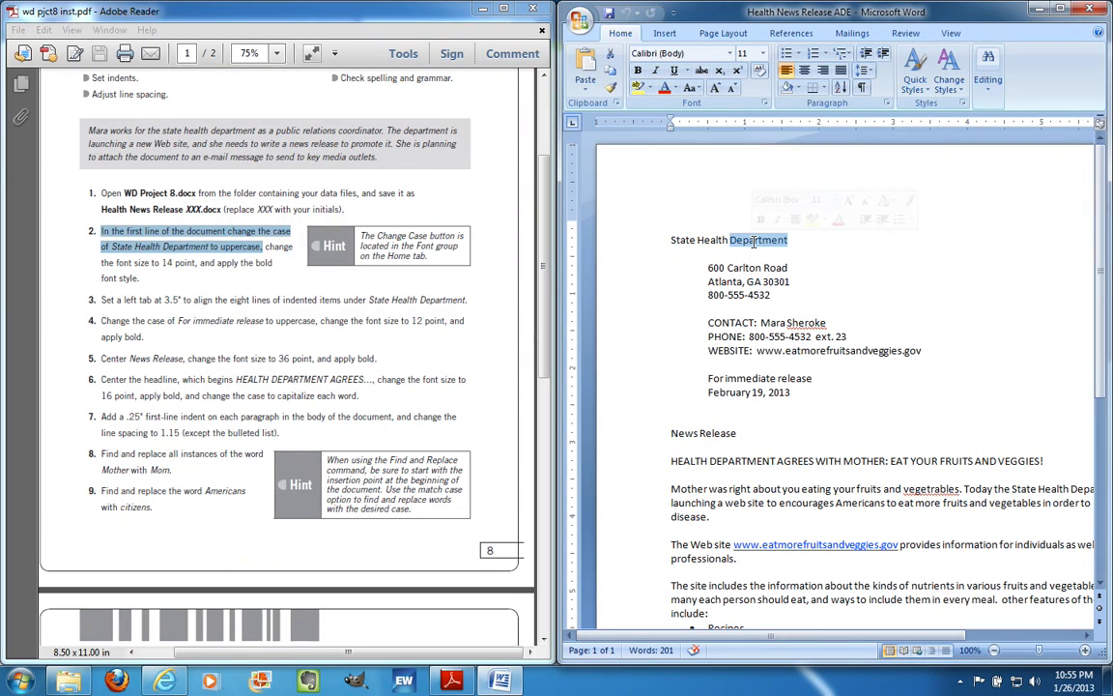
pyautogui.tripleClick(754, 243)
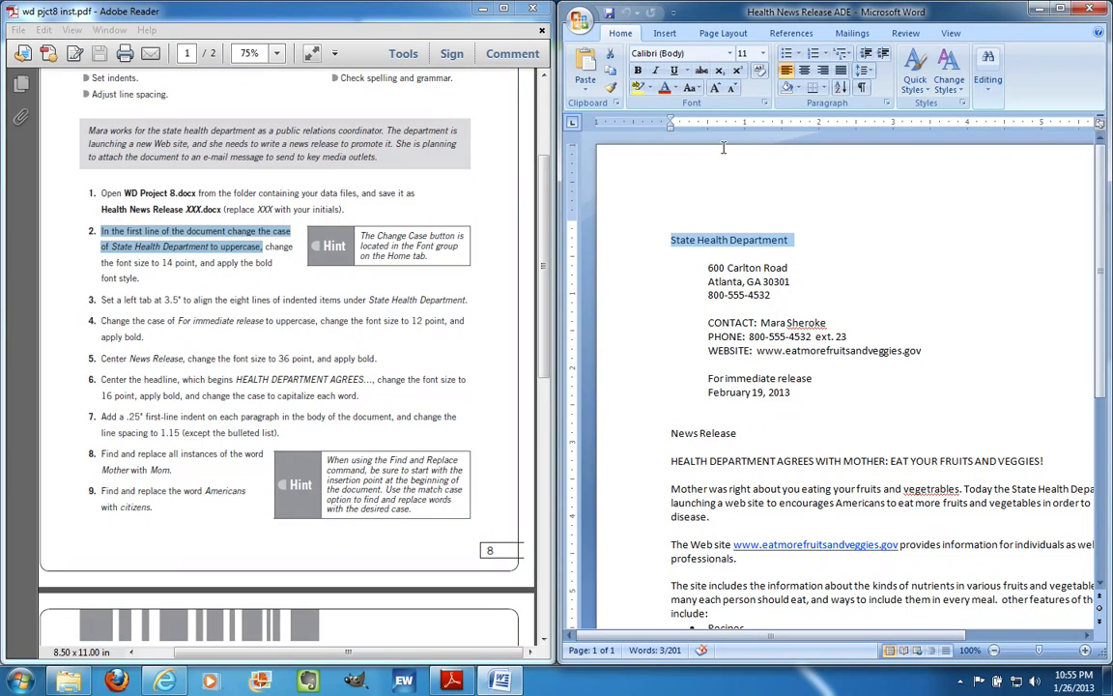
pyautogui.click(703, 92)
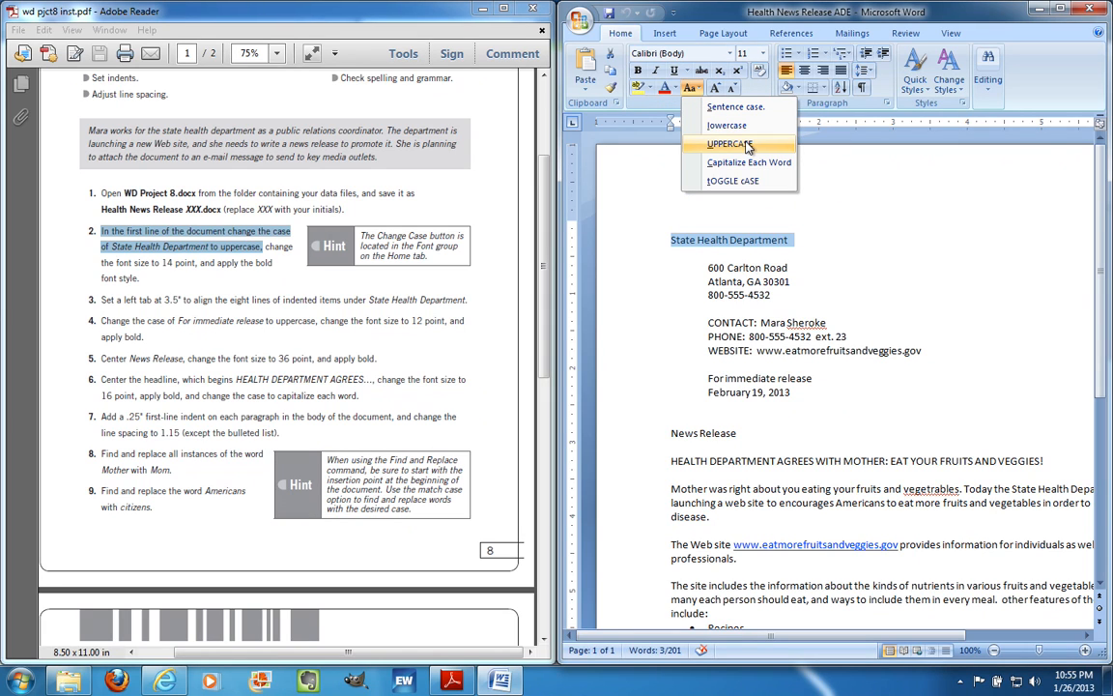
pyautogui.click(747, 145)
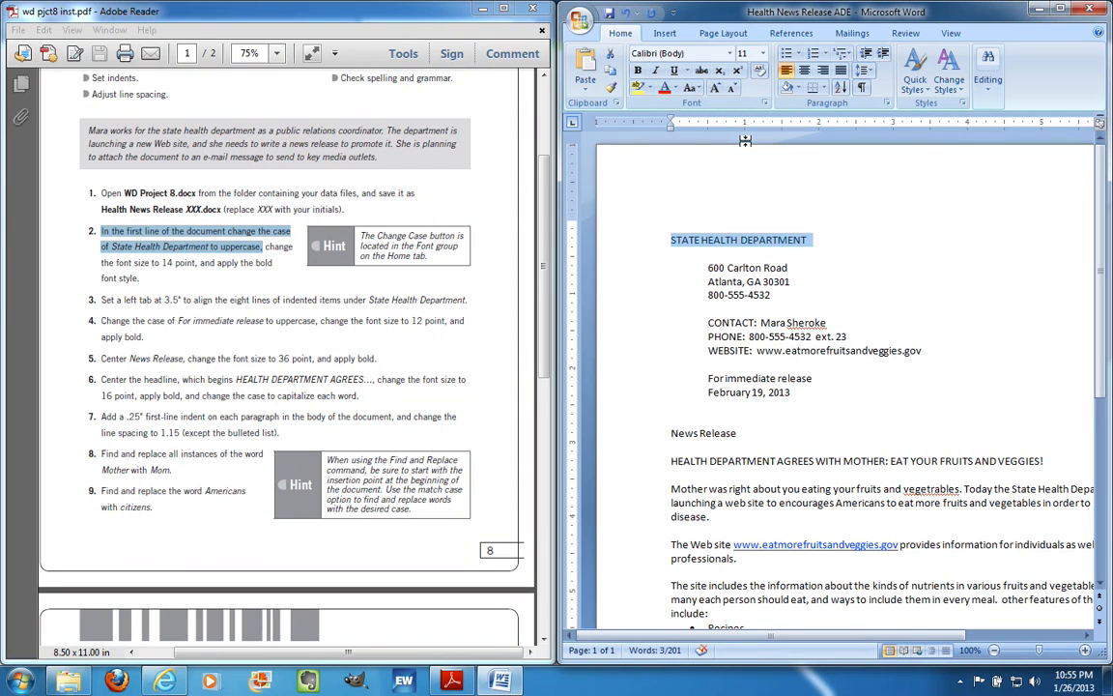
# Set the "STATE HEALTH DEPARTMENT" line to 14 point and make it bold
pyautogui.click(742, 53)
pyautogui.write('14')
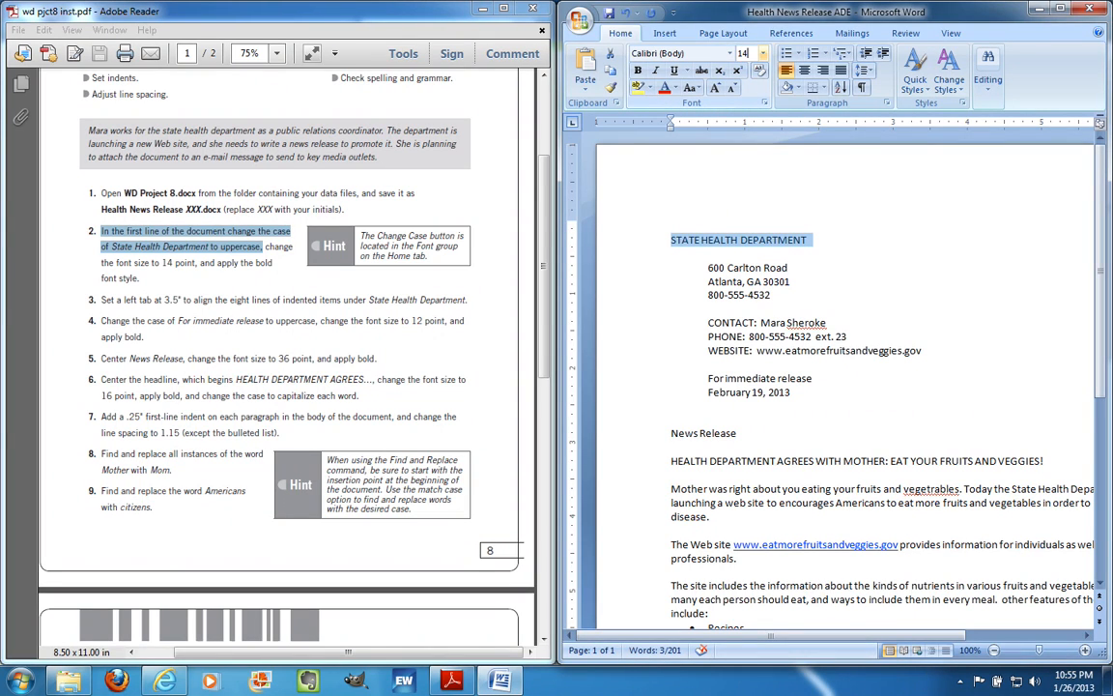
pyautogui.press('Return')
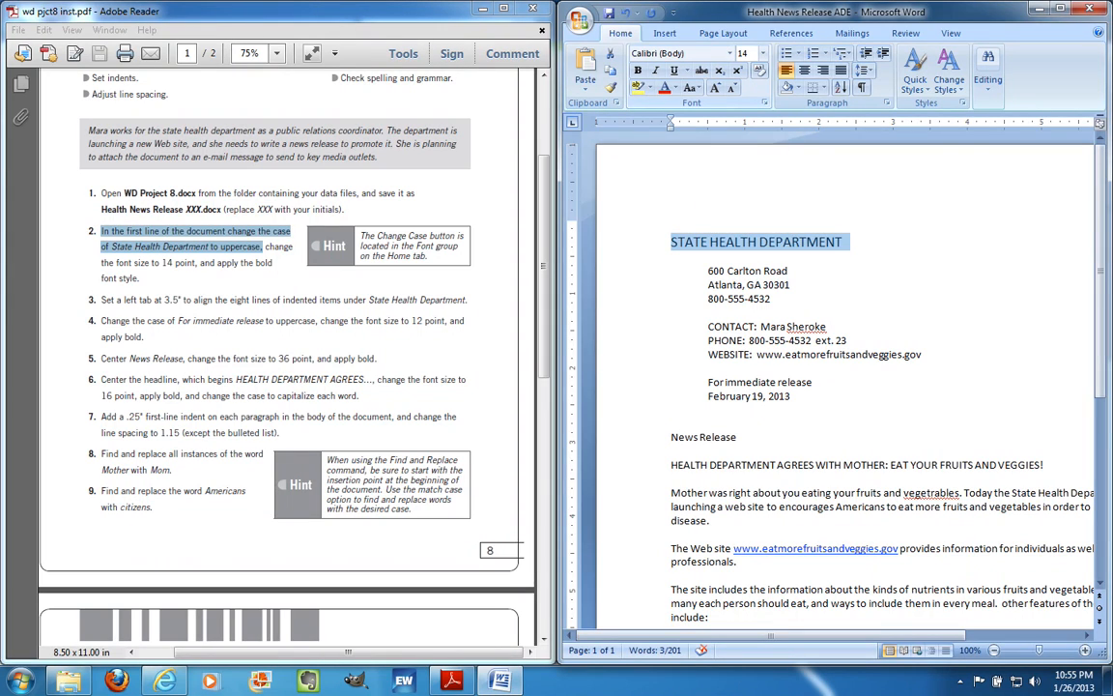
pyautogui.hotkey('ctrl', 'b')
pyautogui.click(818, 249)
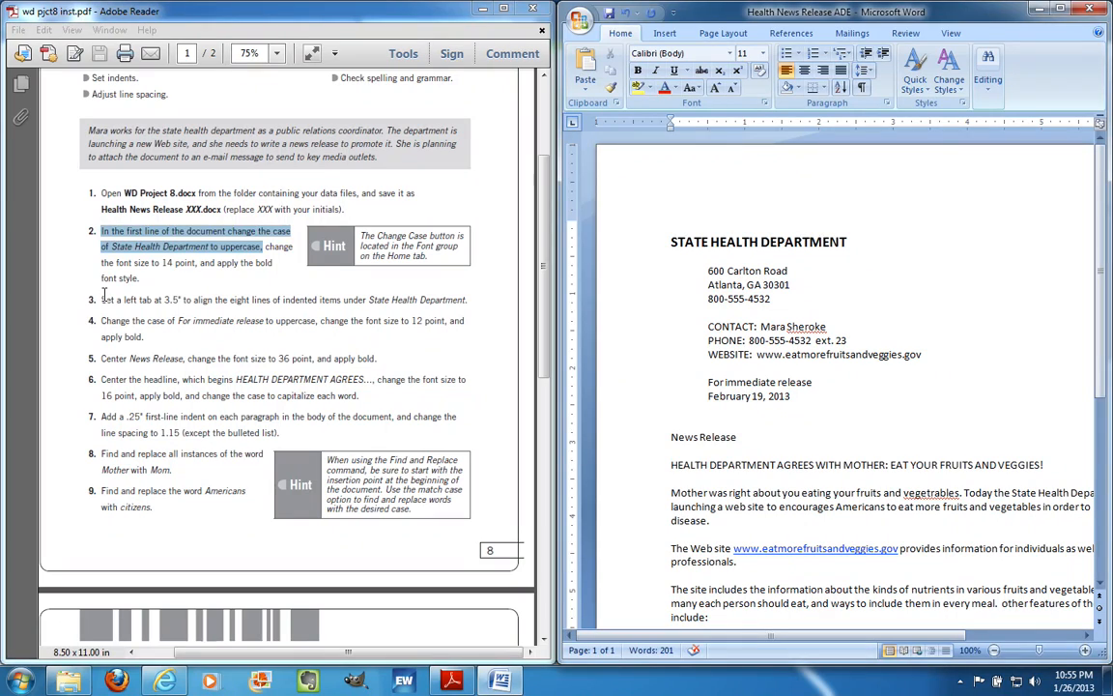
# Set a left tab stop at 3.5" for the eight indented lines from the street address through the date
pyautogui.moveTo(102, 300); pyautogui.dragTo(340, 299)
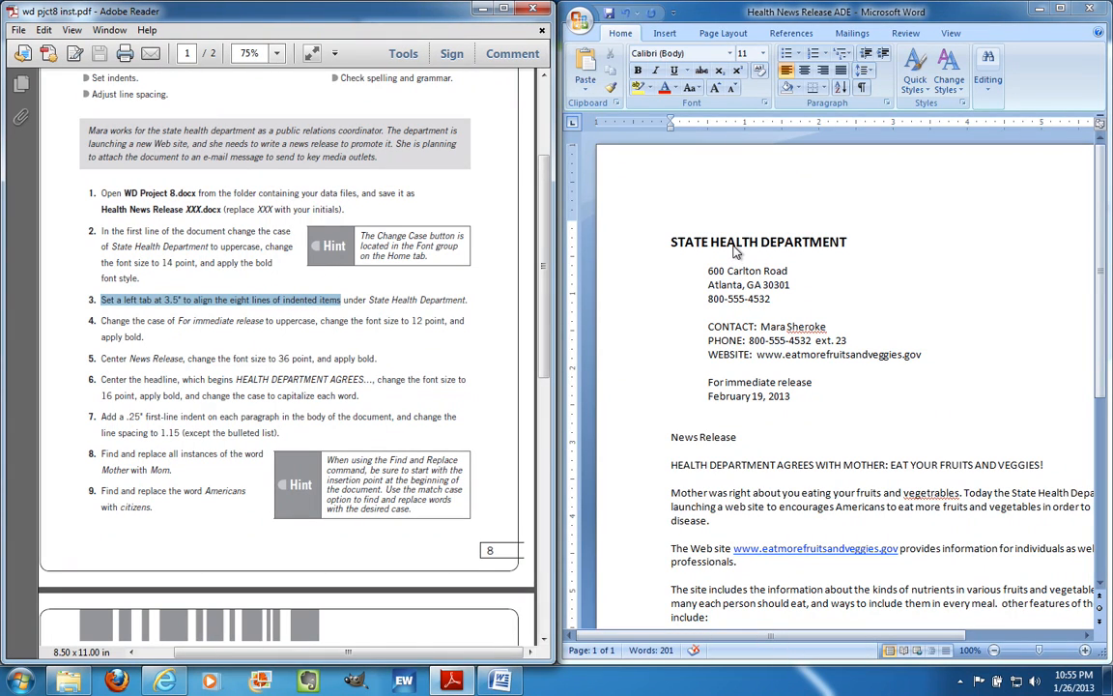
pyautogui.click(709, 269)
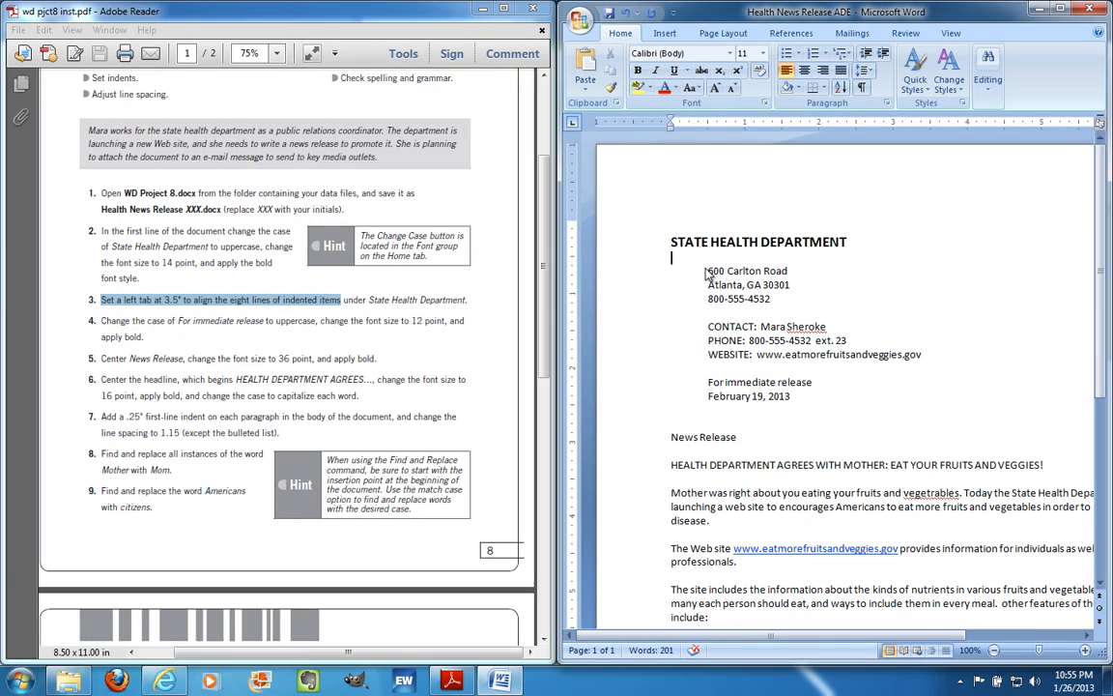
pyautogui.moveTo(709, 271); pyautogui.dragTo(791, 394)
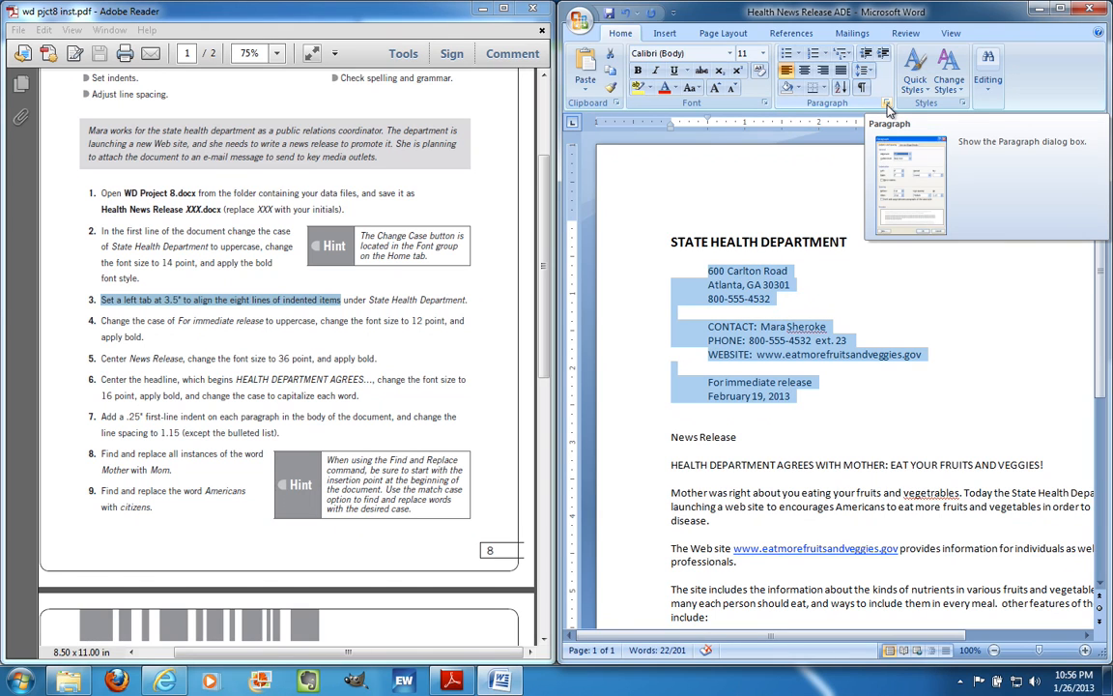
pyautogui.click(887, 105)
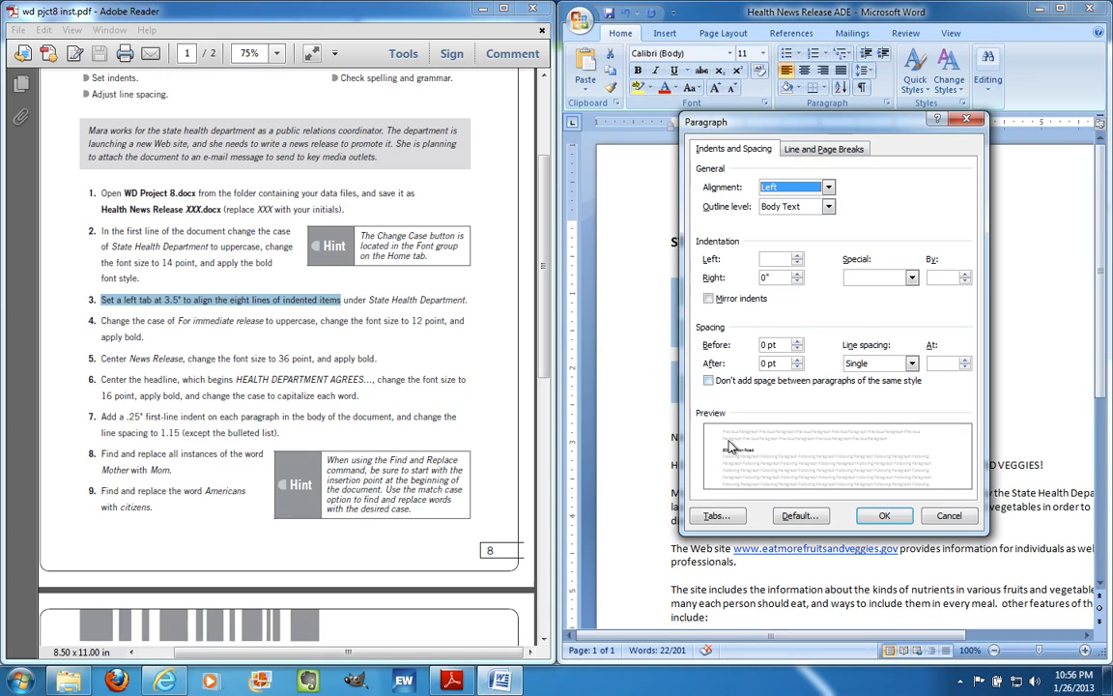
pyautogui.click(717, 515)
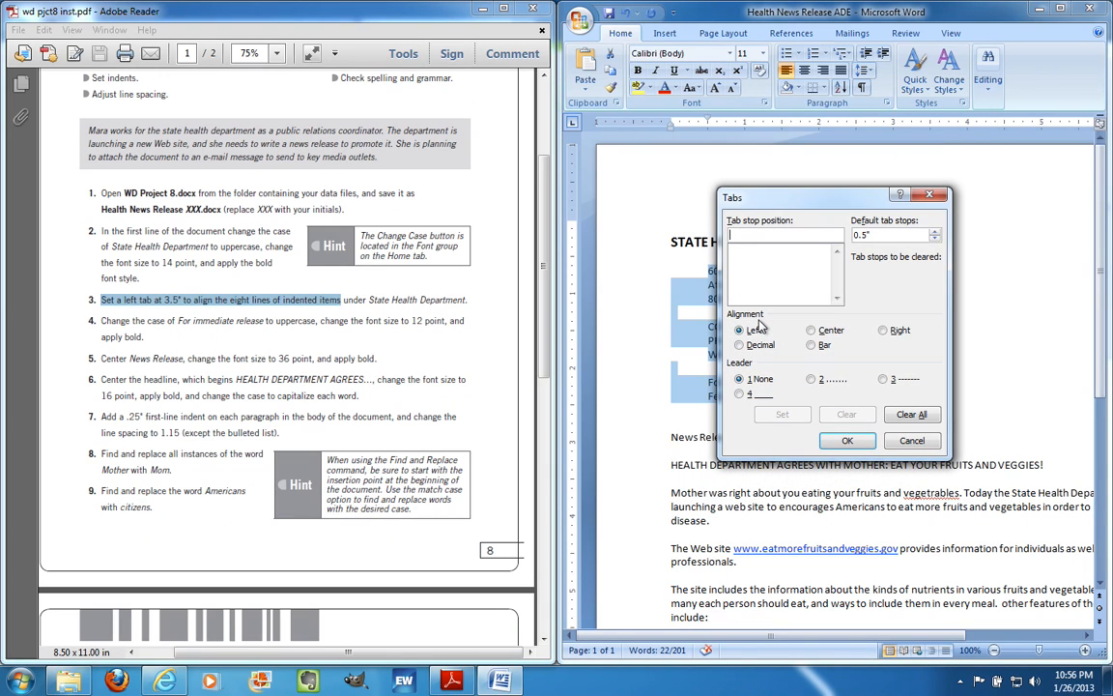
pyautogui.write('3.5')
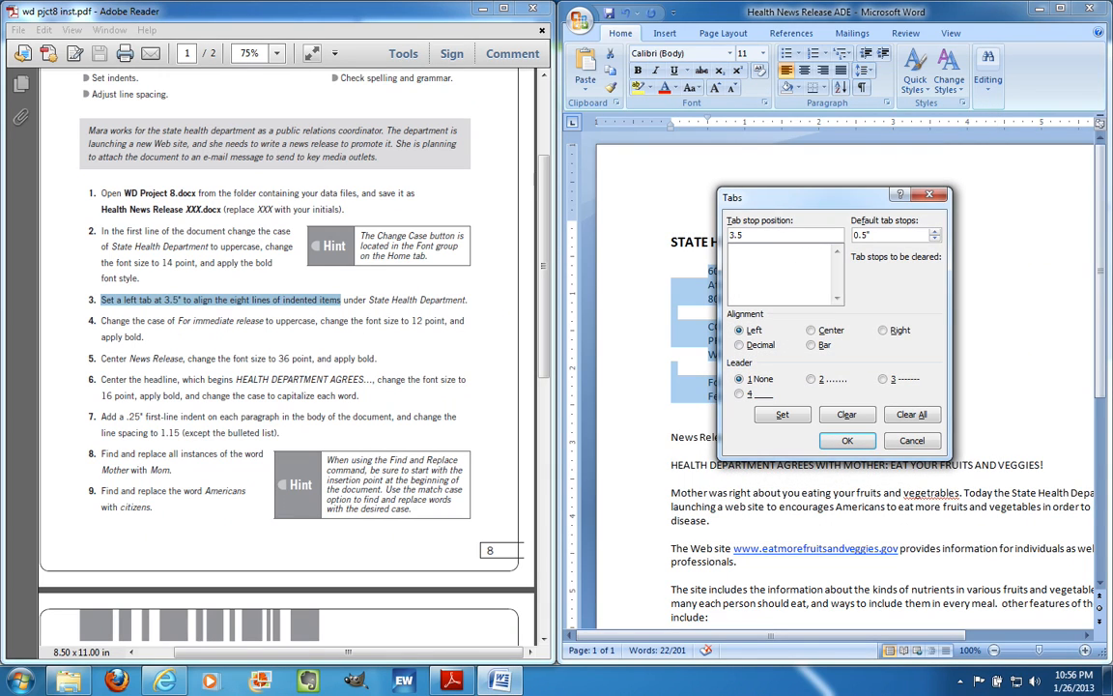
pyautogui.click(783, 415)
pyautogui.click(739, 250)
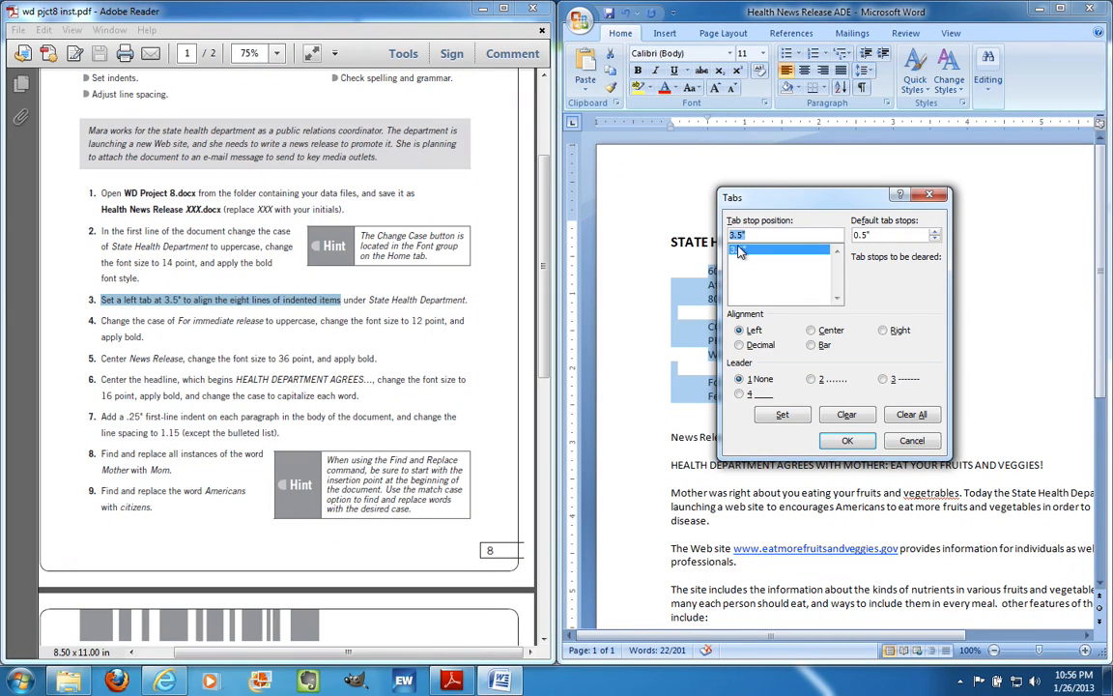
pyautogui.click(859, 443)
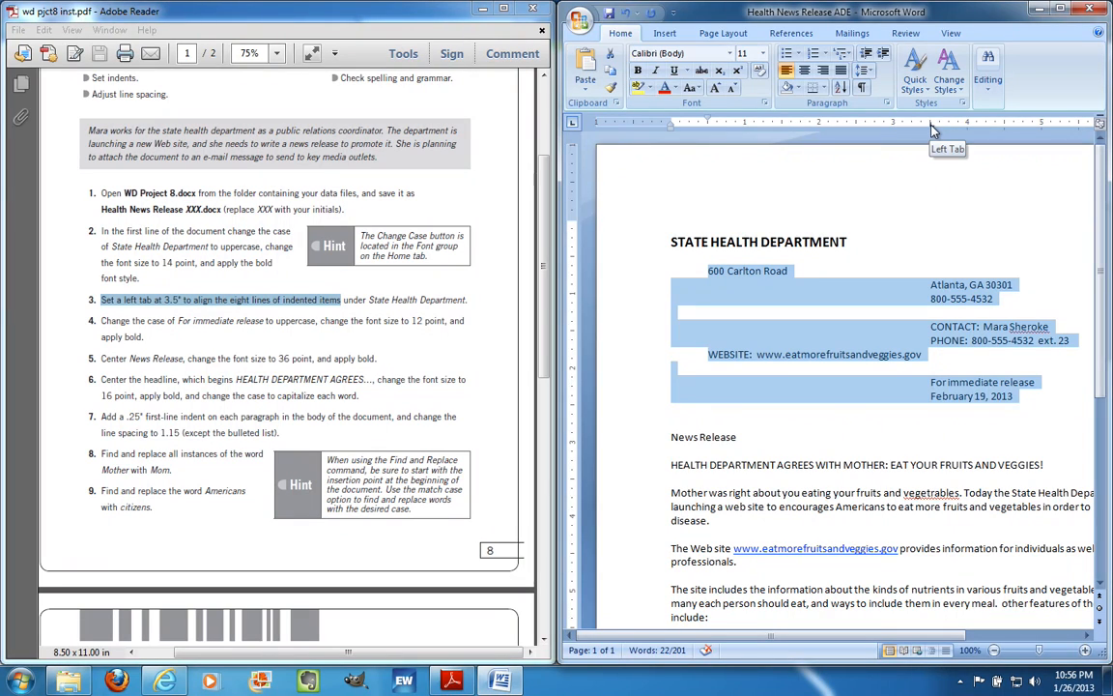
# Align the street address line and the WEBSITE line with the 3.5" tab stop
pyautogui.click(708, 272)
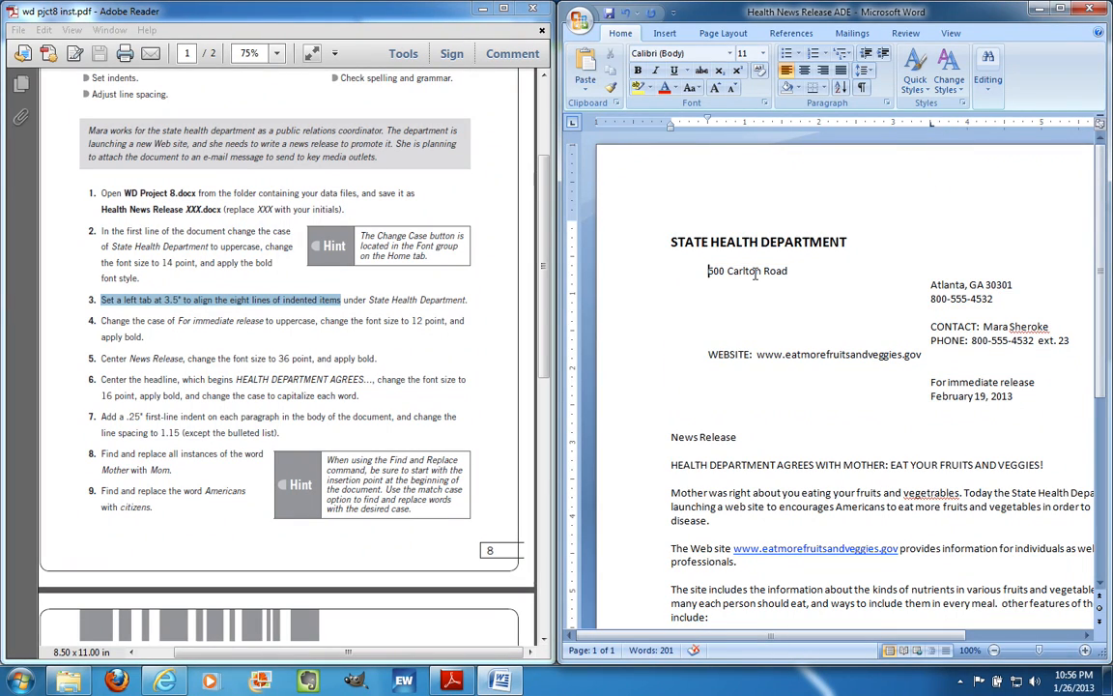
pyautogui.press('Tab')
pyautogui.click(649, 354)
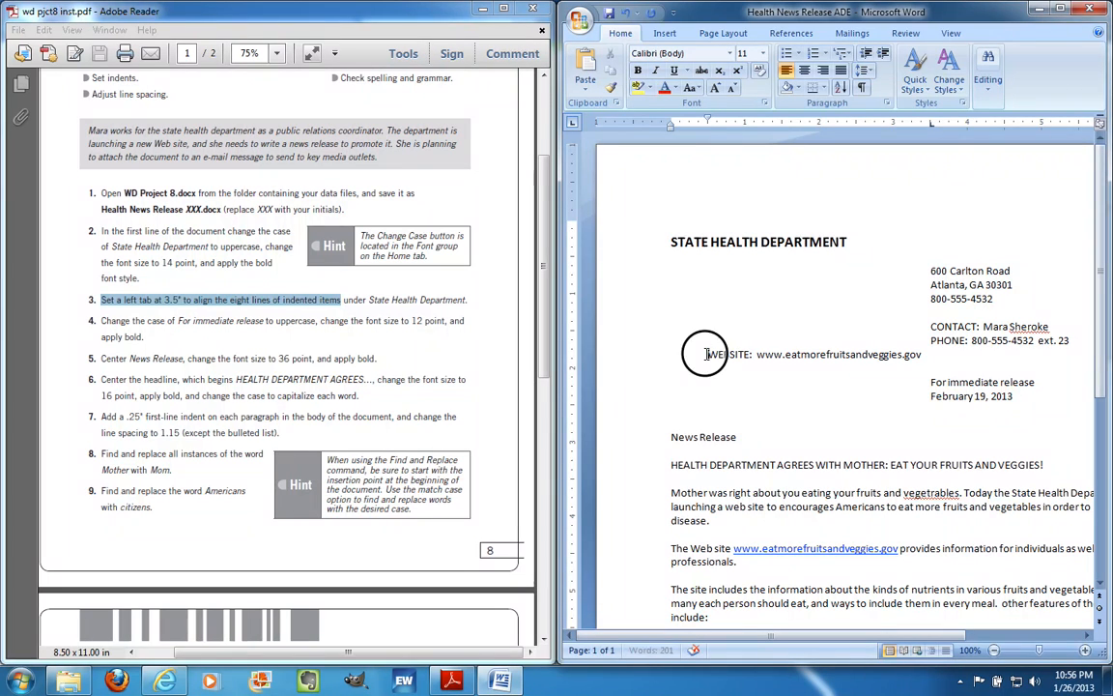
pyautogui.press('Tab')
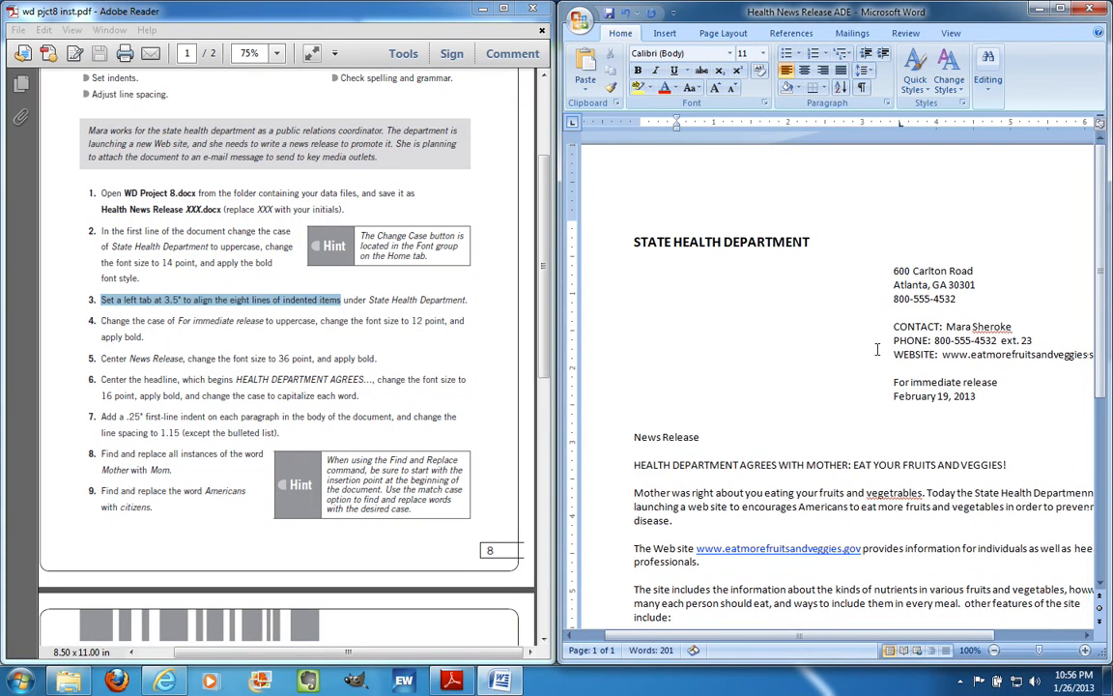
pyautogui.click(878, 349)
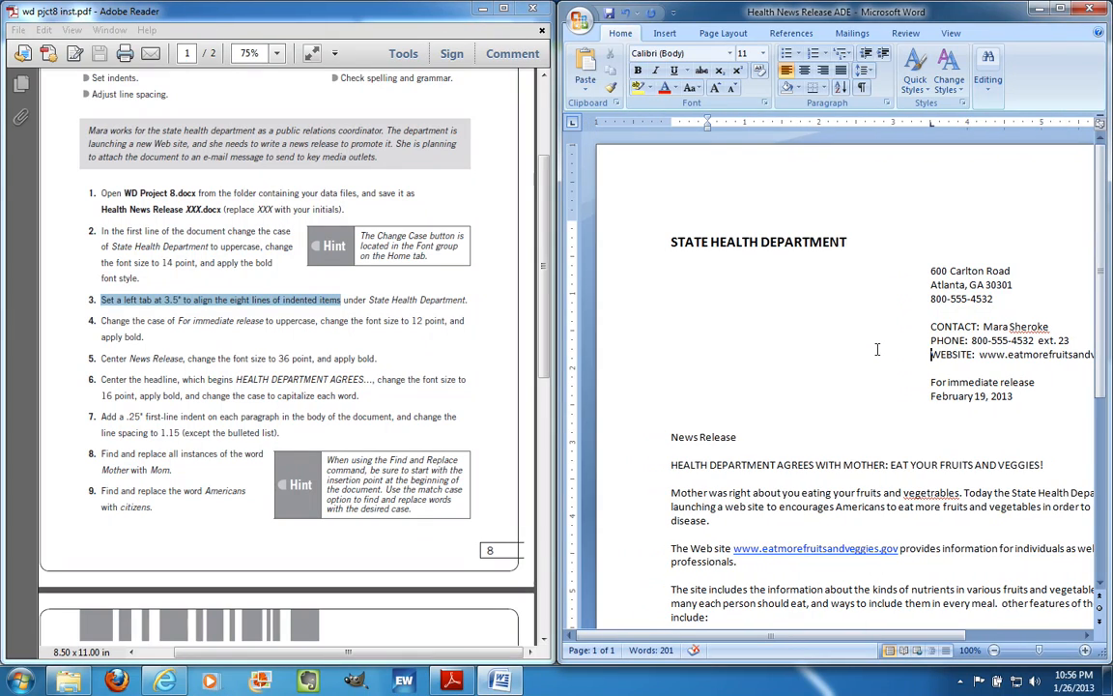
# Change the case of the "For immediate release" line to uppercase, following instruction 4 in the PDF
pyautogui.click(101, 320)
pyautogui.moveTo(101, 320); pyautogui.dragTo(292, 325)
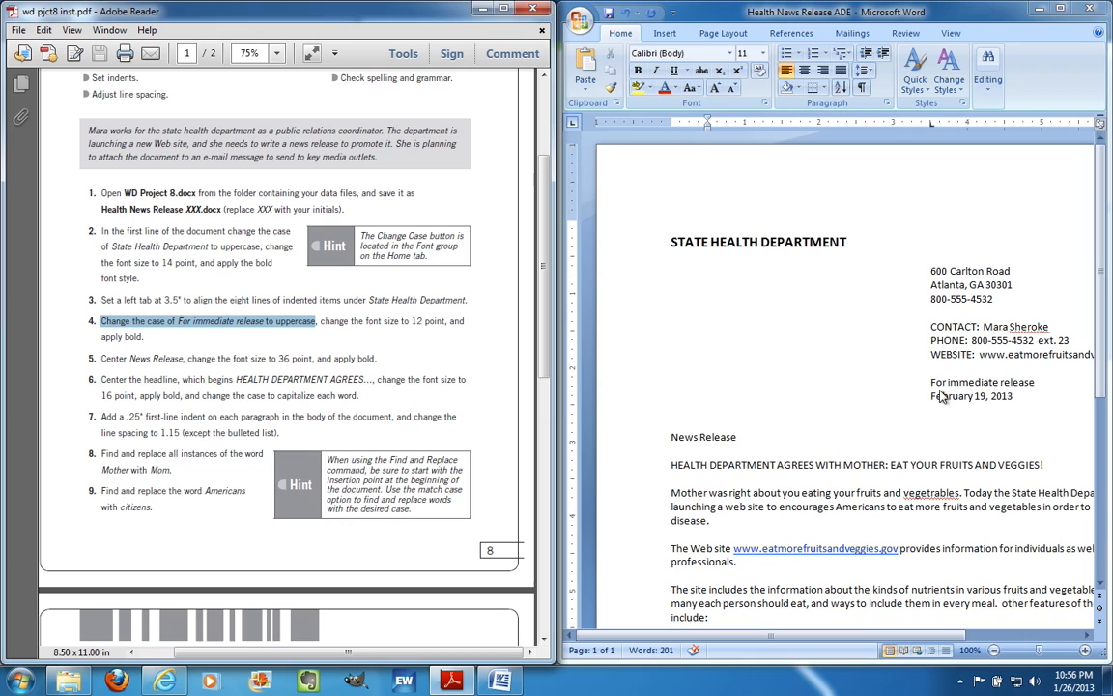
pyautogui.click(854, 354)
pyautogui.click(926, 384)
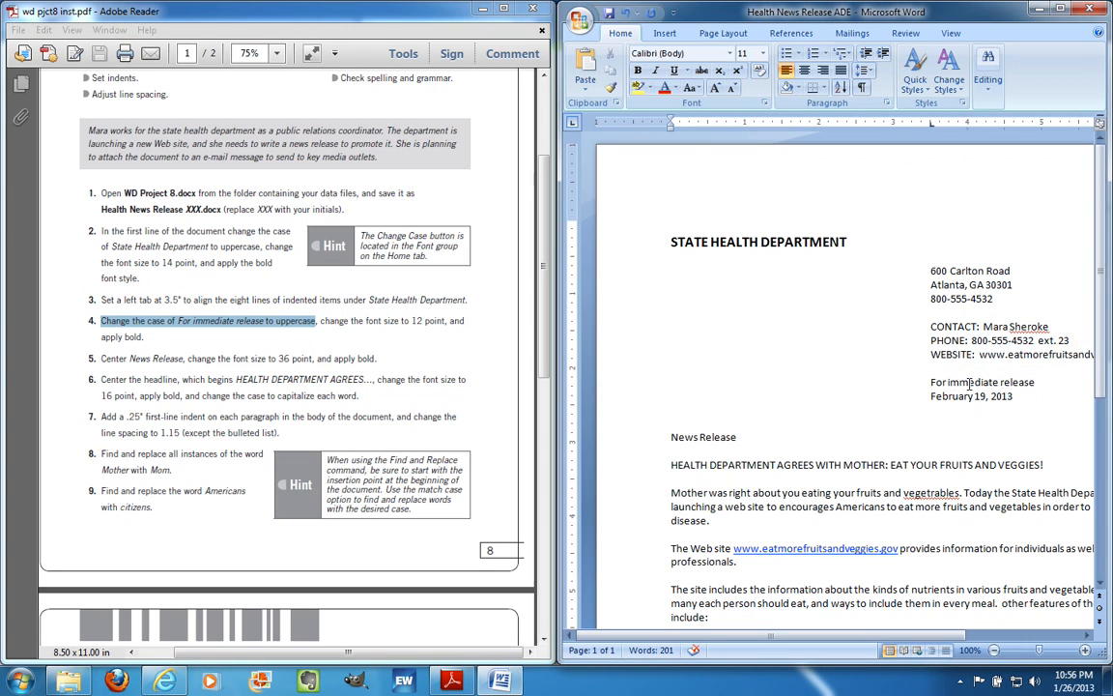
pyautogui.tripleClick(969, 384)
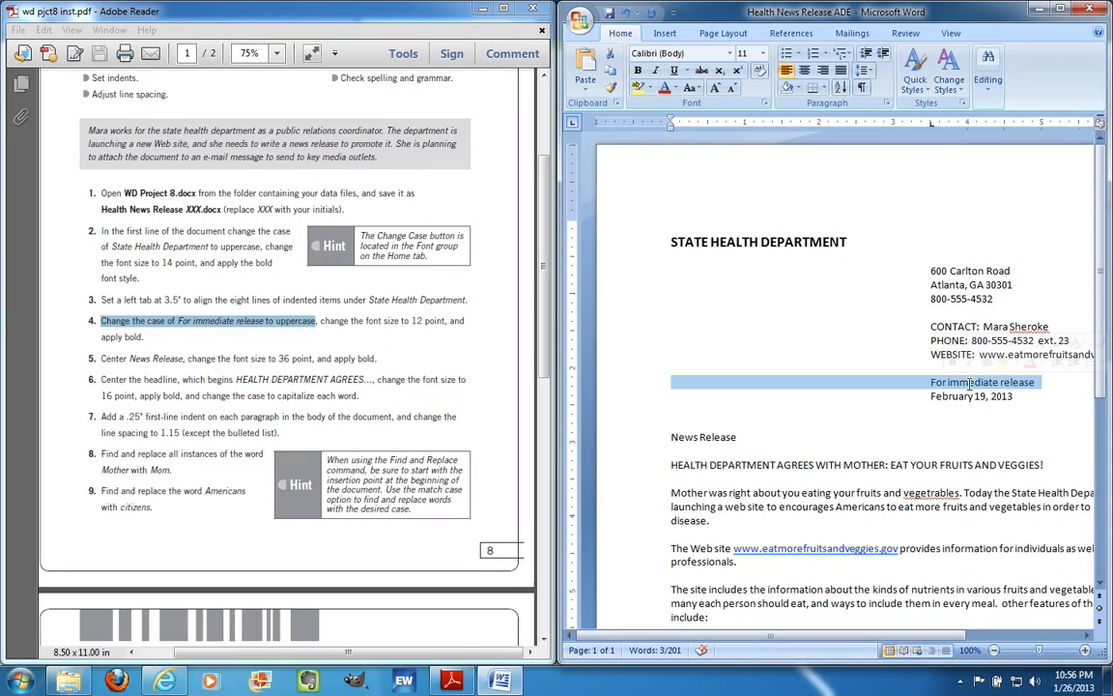
pyautogui.click(691, 88)
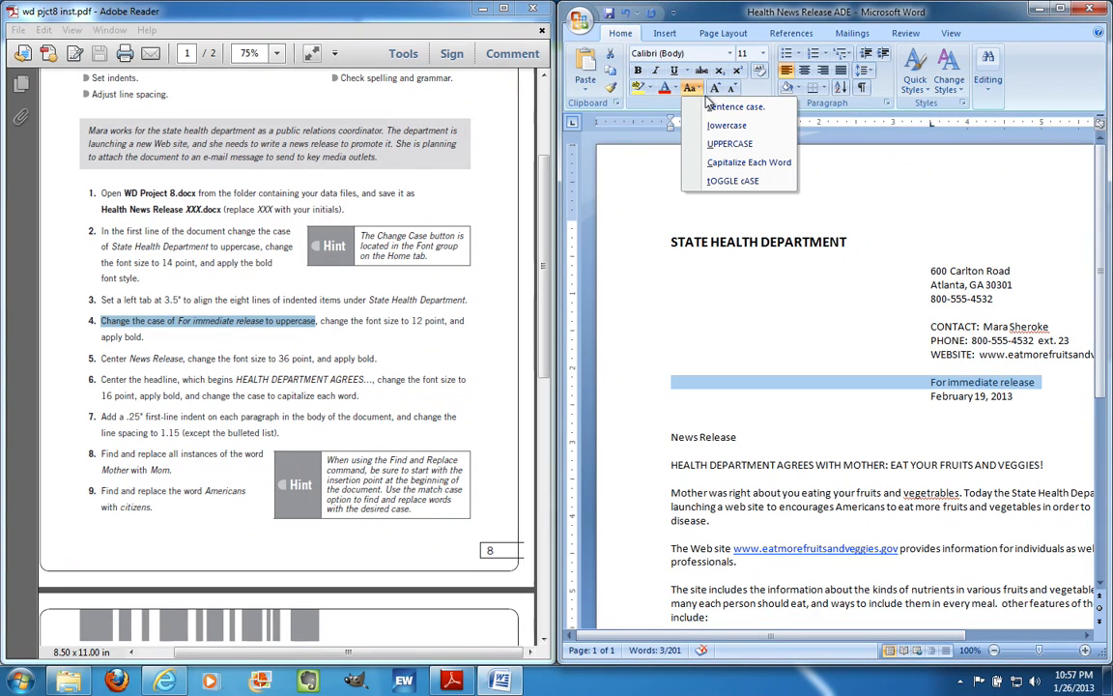
pyautogui.click(730, 144)
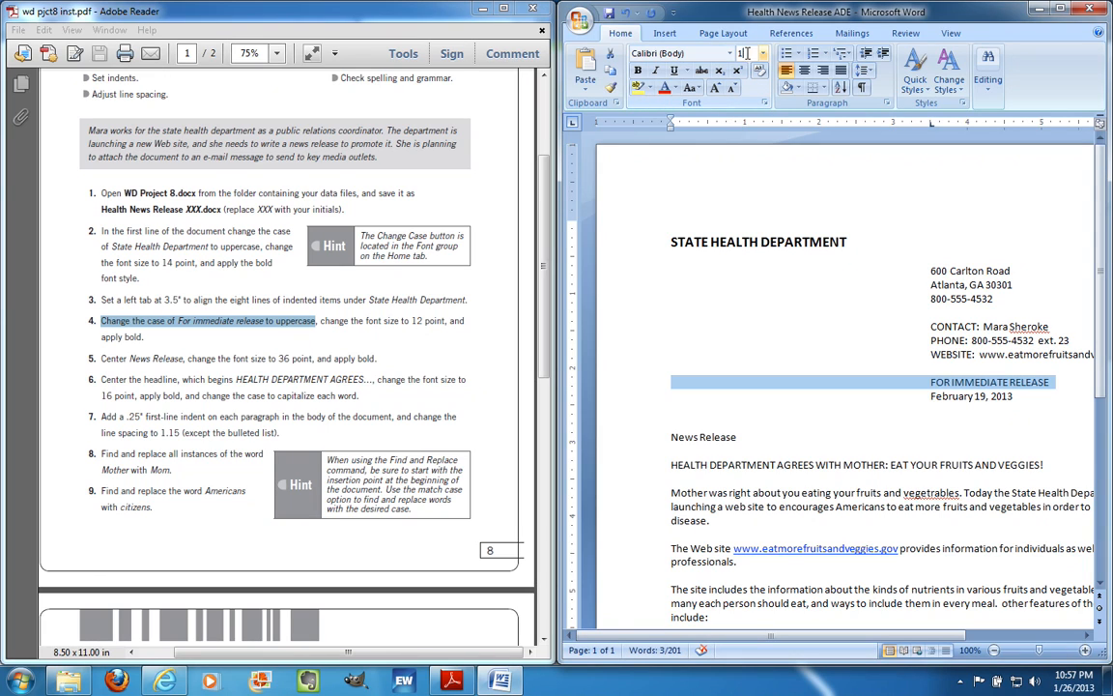
# Set the font size of the "FOR IMMEDIATE RELEASE" line to 12 point
pyautogui.click(747, 53)
pyautogui.write('12')
pyautogui.press('Return')
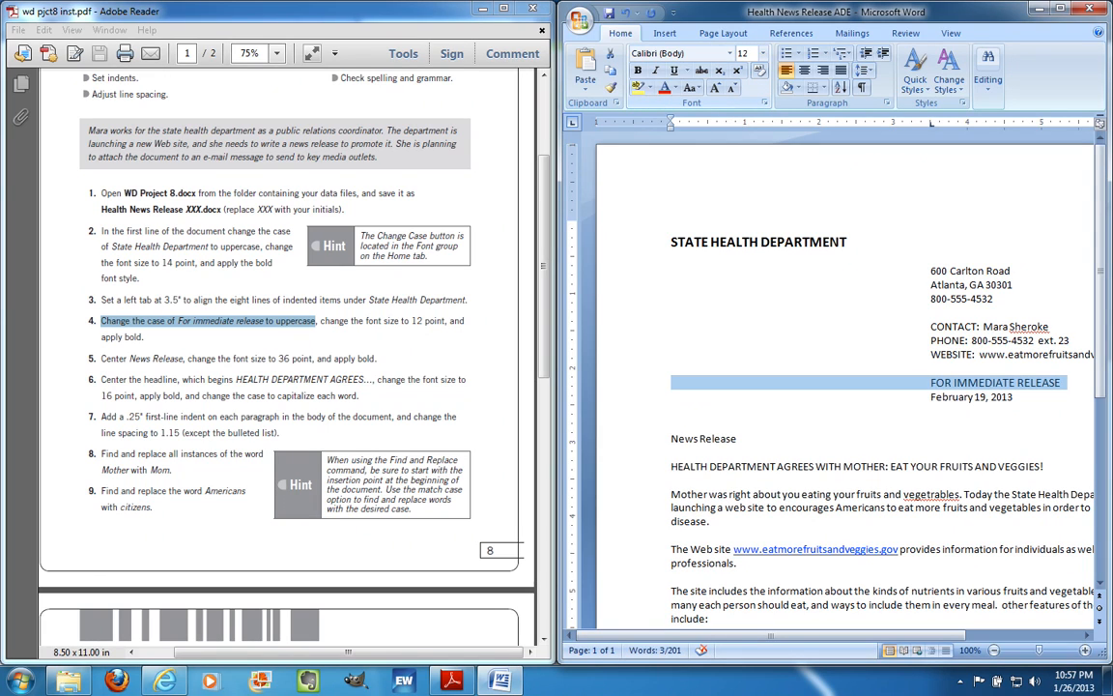
# Apply bold to the "FOR IMMEDIATE RELEASE" line
pyautogui.click(637, 70)
pyautogui.click(223, 338)
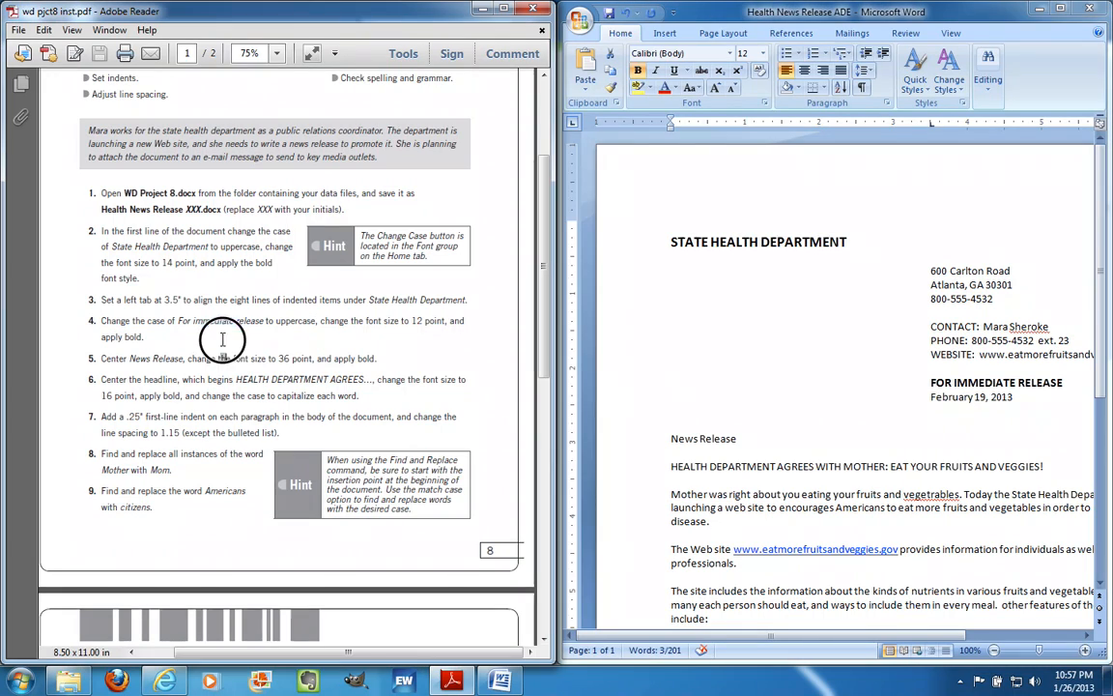
# Center the "News Release" line, following instruction 5 in the PDF
pyautogui.moveTo(100, 358); pyautogui.dragTo(157, 357)
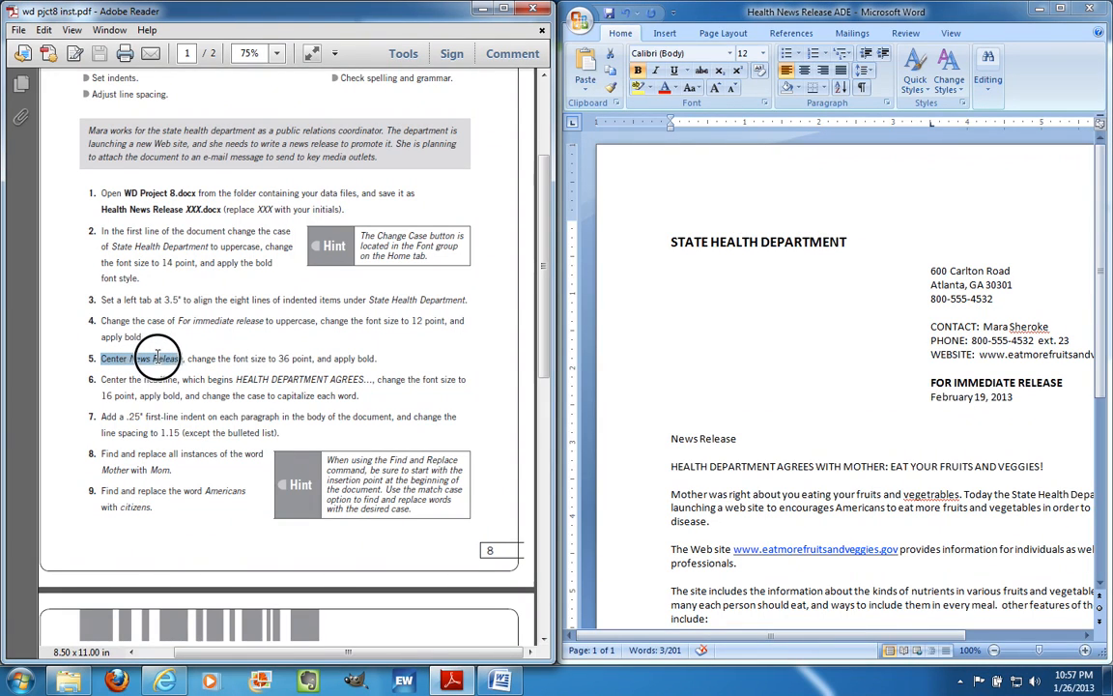
pyautogui.hotkey('alt', 'Tab')
pyautogui.tripleClick(716, 440)
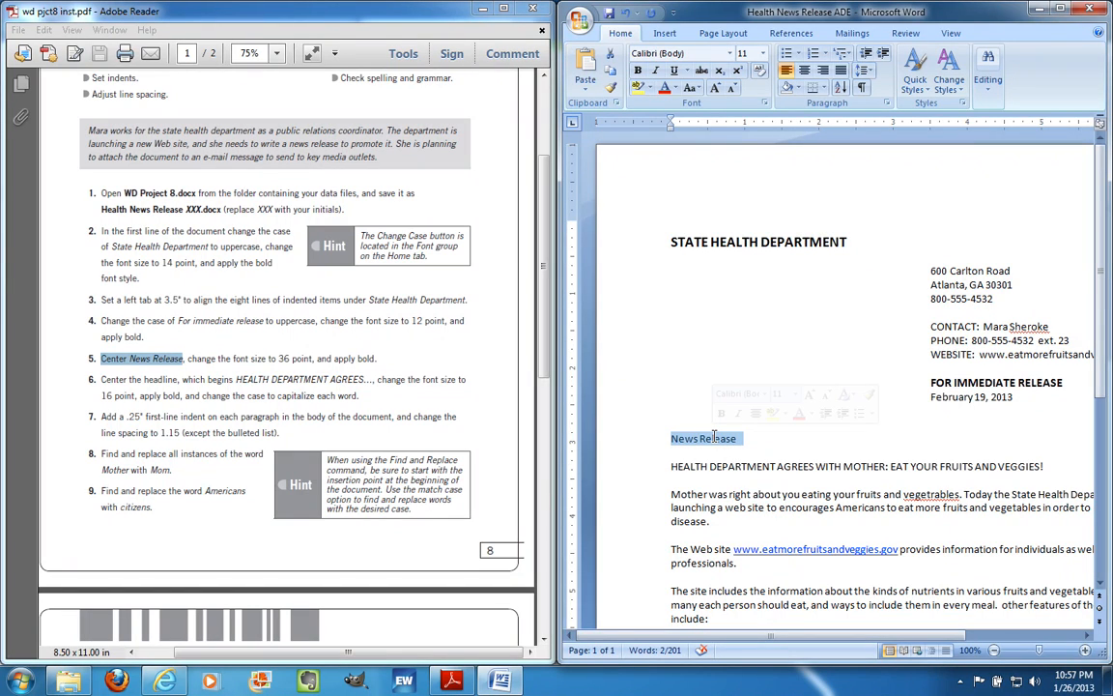
pyautogui.hotkey('ctrl', 'e')
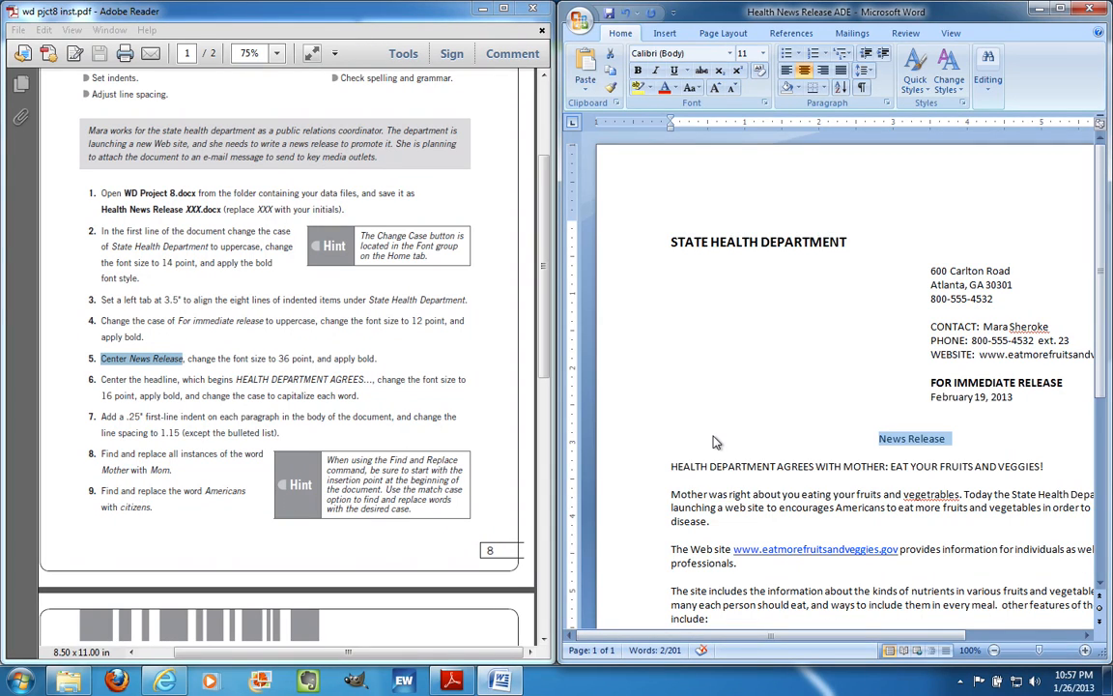
# Set the "News Release" line to 36 point and apply bold
pyautogui.click(744, 54)
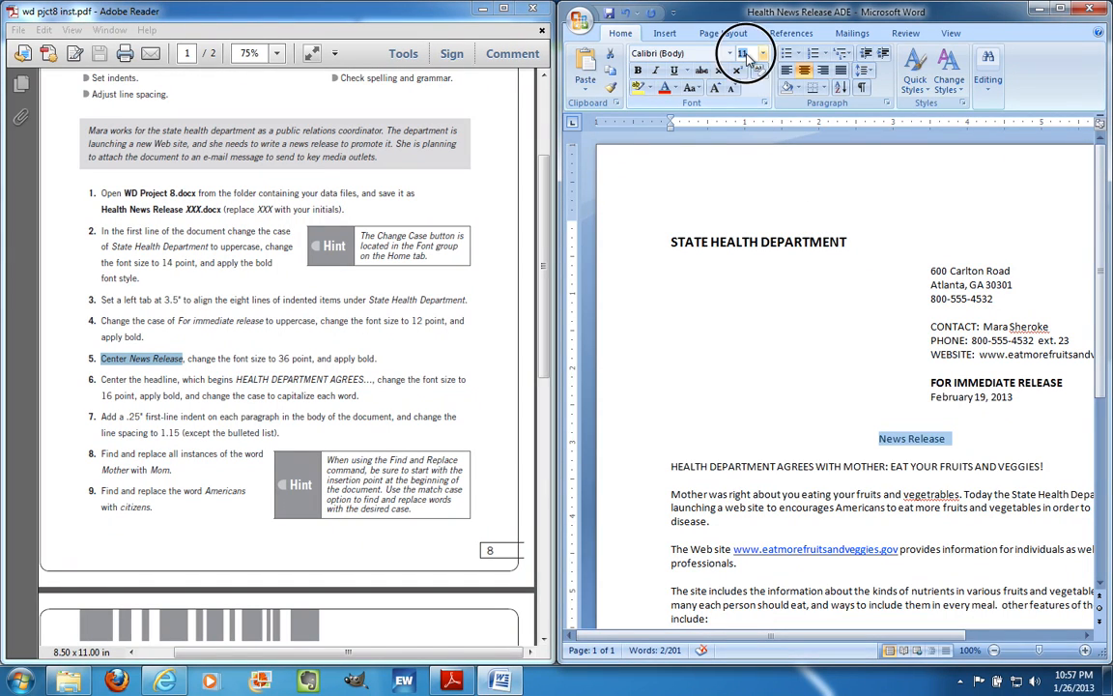
pyautogui.write('36')
pyautogui.press('Return')
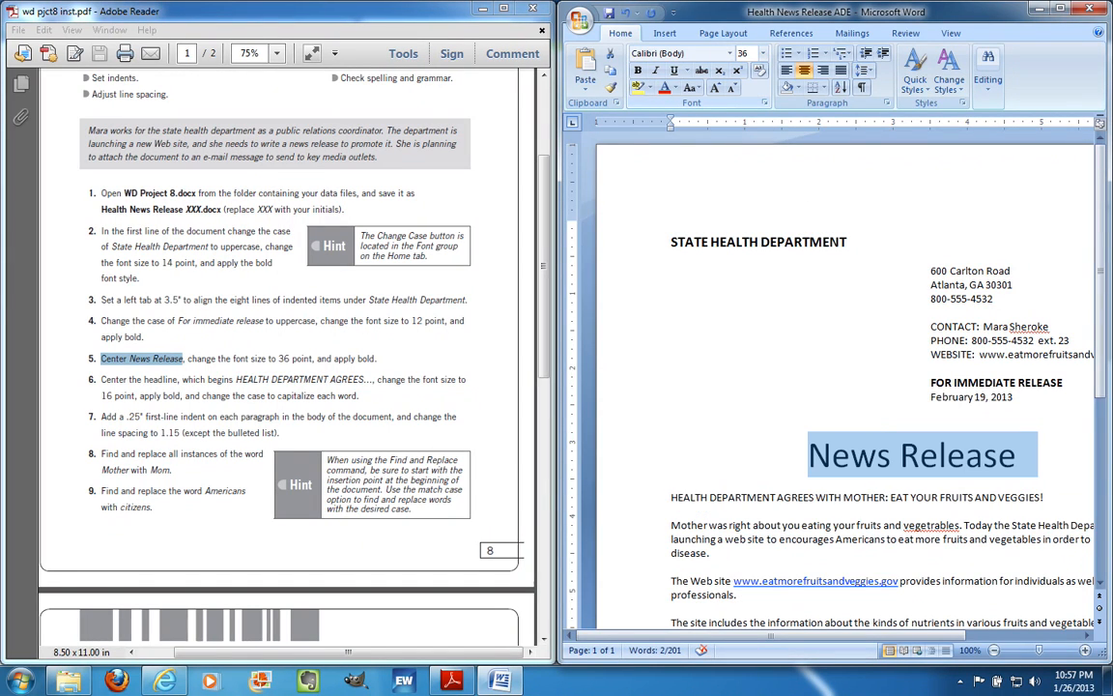
pyautogui.click(637, 71)
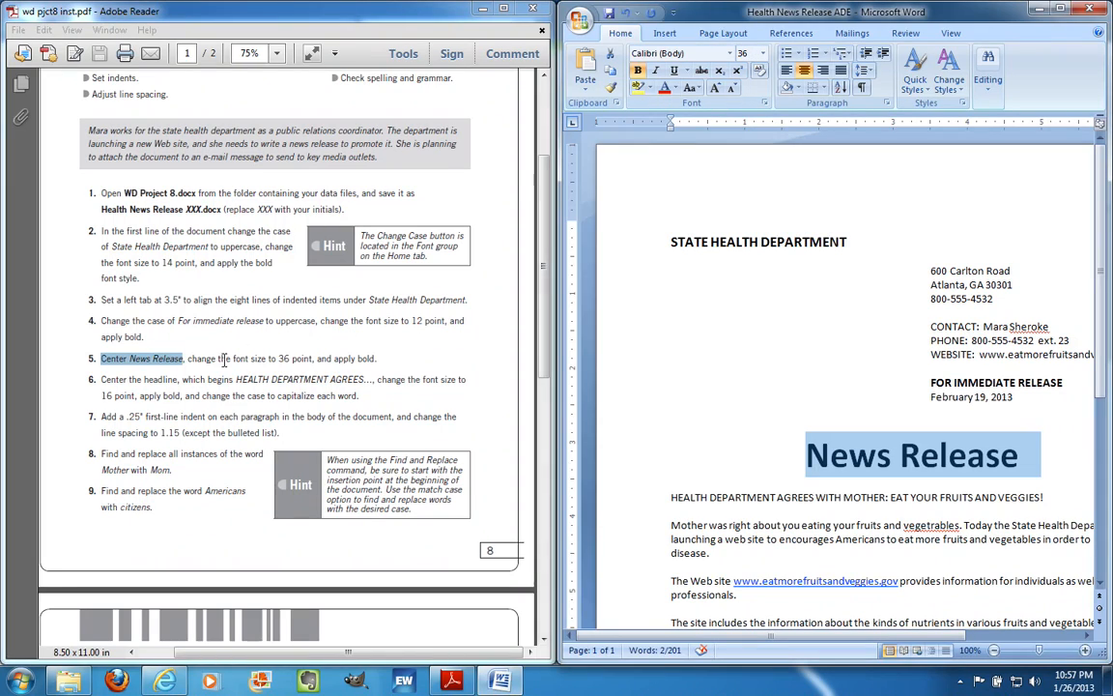
# Center the "HEALTH DEPARTMENT AGREES WITH MOTHER" headline, following instruction 6 in the PDF
pyautogui.click(187, 359)
pyautogui.moveTo(102, 380); pyautogui.dragTo(346, 380)
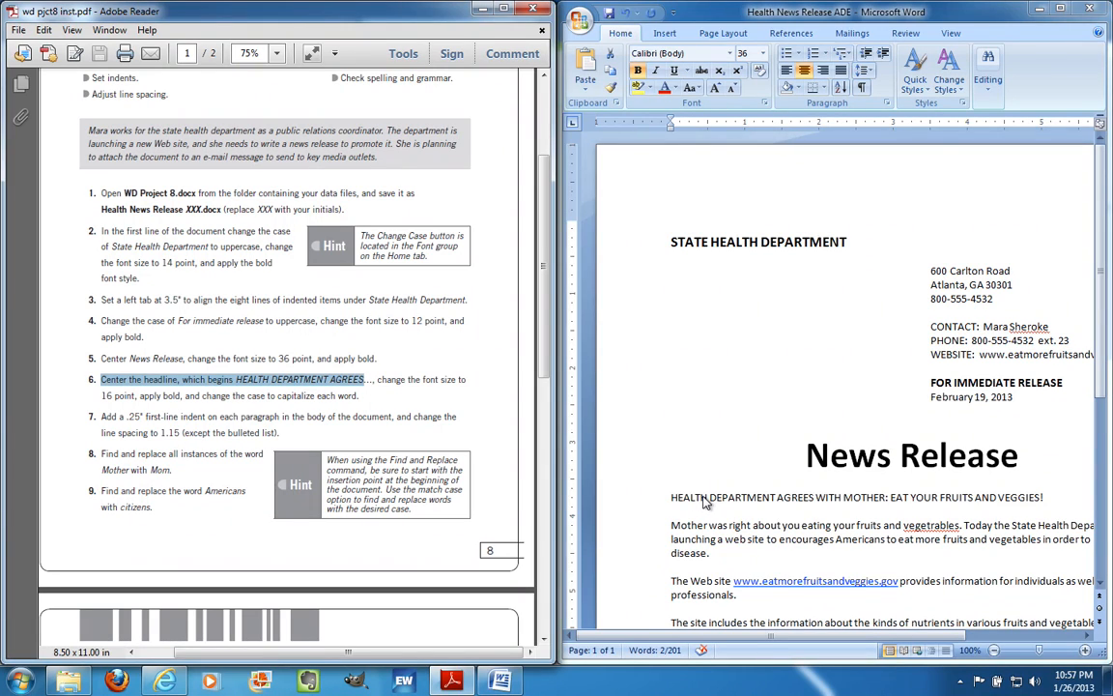
pyautogui.click(633, 454)
pyautogui.tripleClick(706, 500)
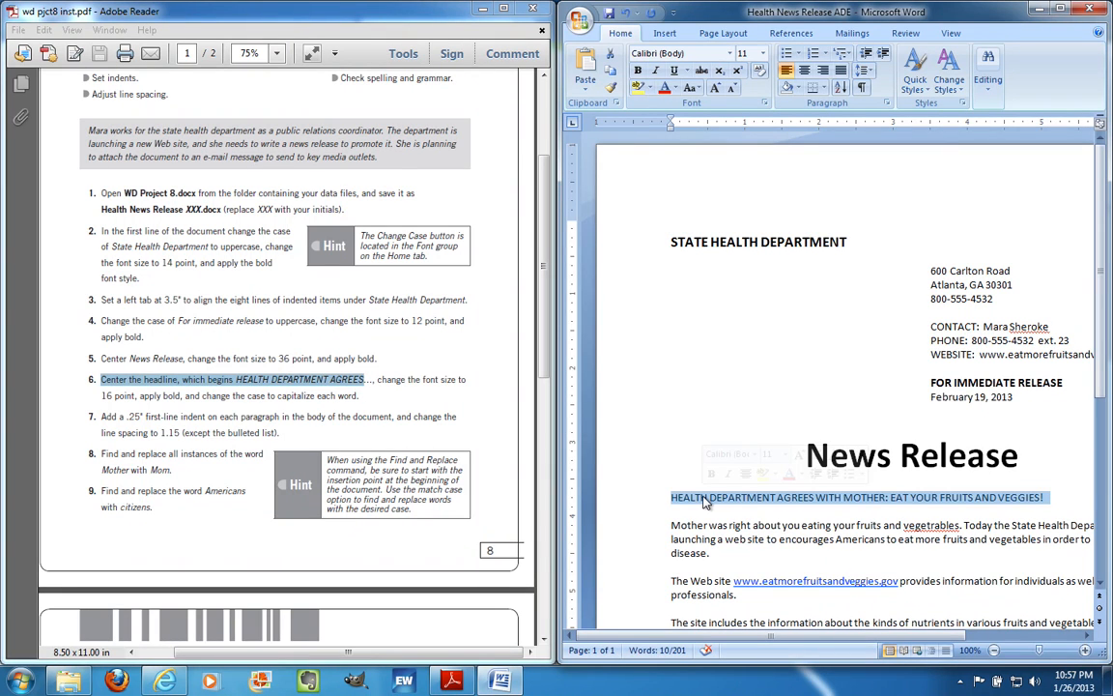
pyautogui.hotkey('ctrl', 'e')
pyautogui.scroll(-4, 706, 502)
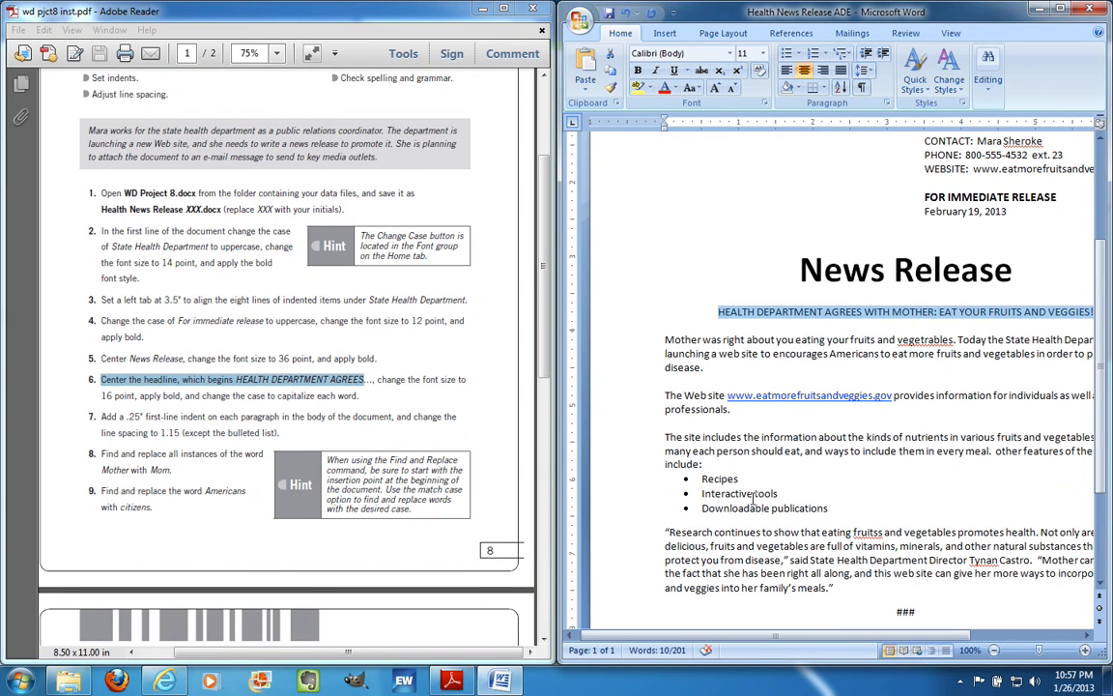
pyautogui.scroll(1, 754, 498)
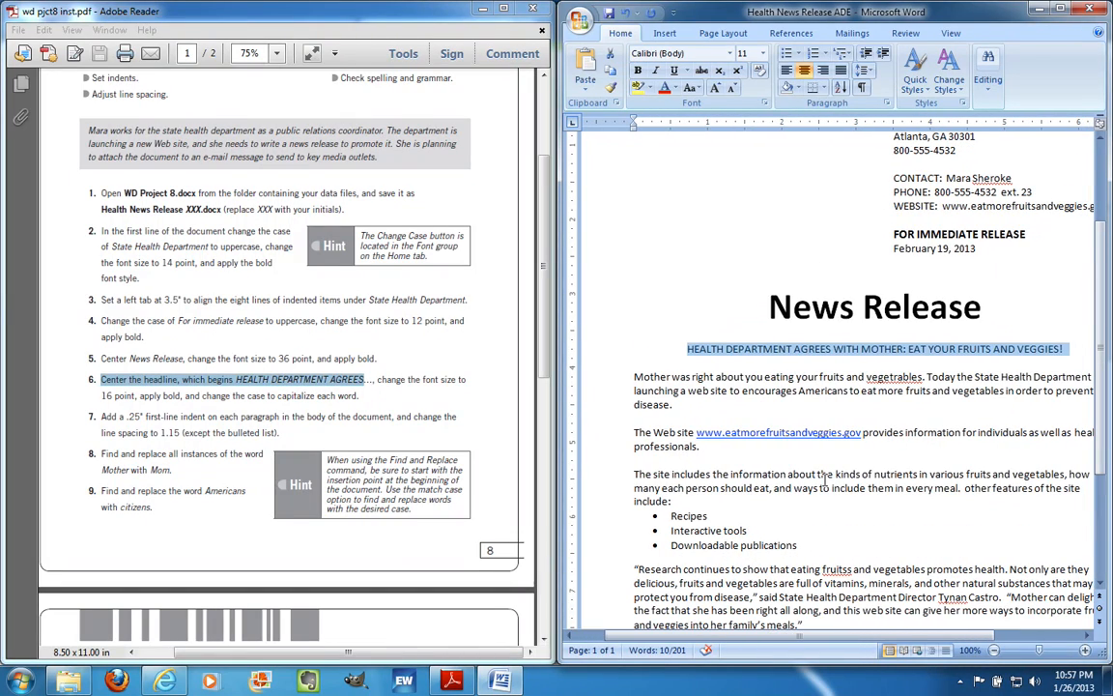
pyautogui.scroll(-2, 824, 481)
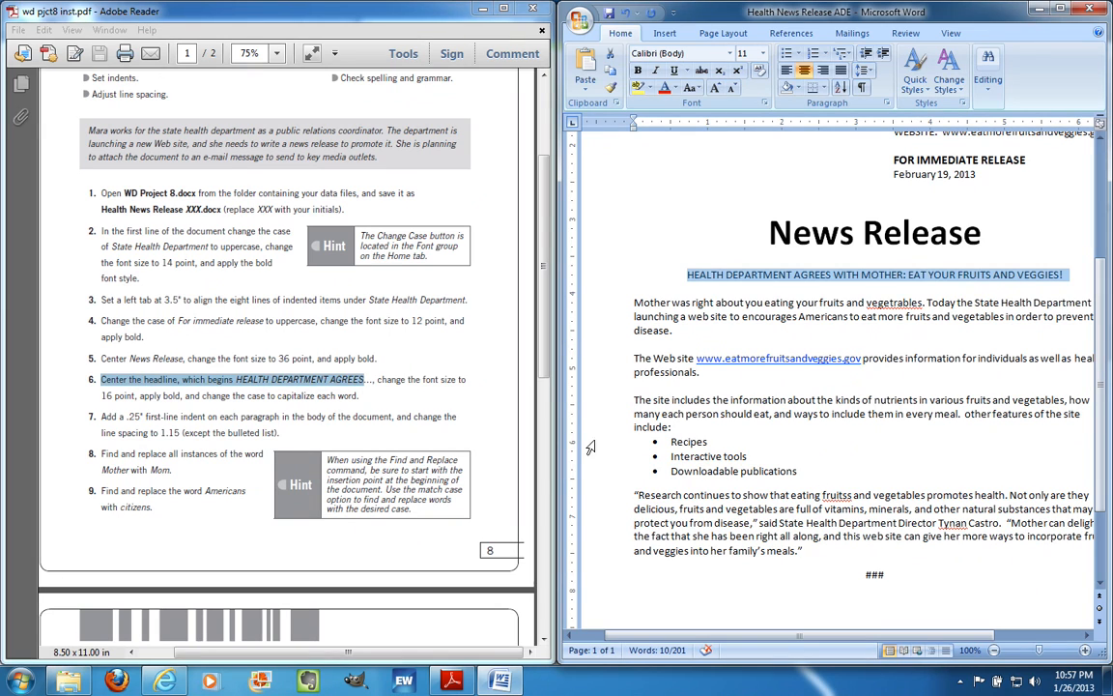
# Set the font size of the centered health department headline to 16 point
pyautogui.click(750, 53)
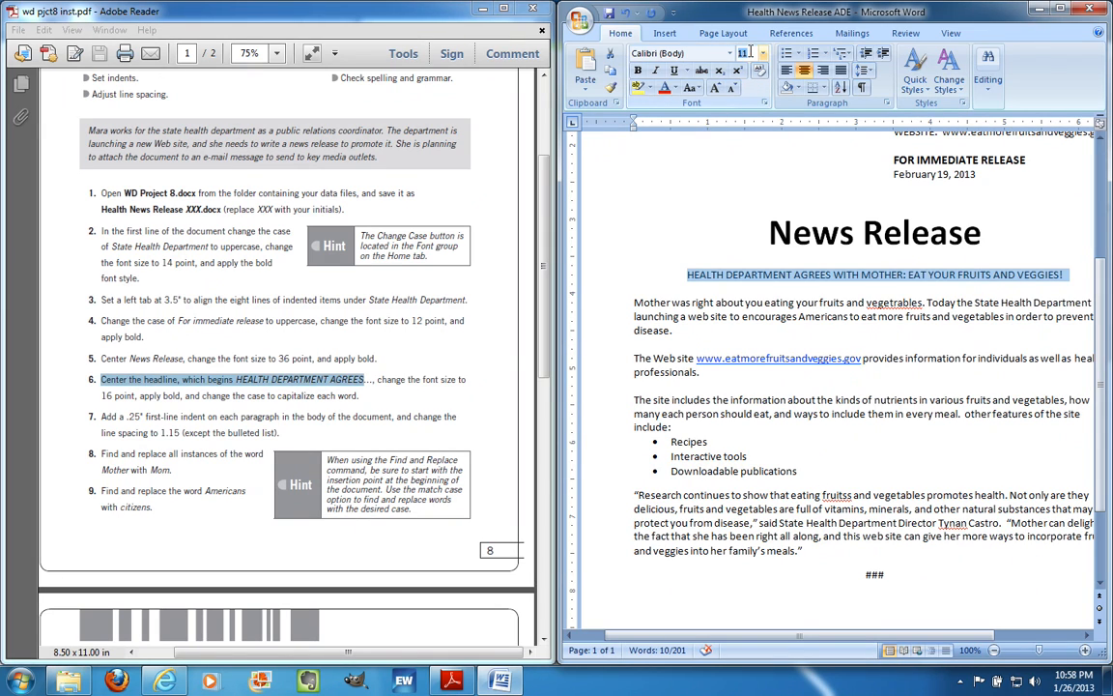
pyautogui.write('16')
pyautogui.press('Return')
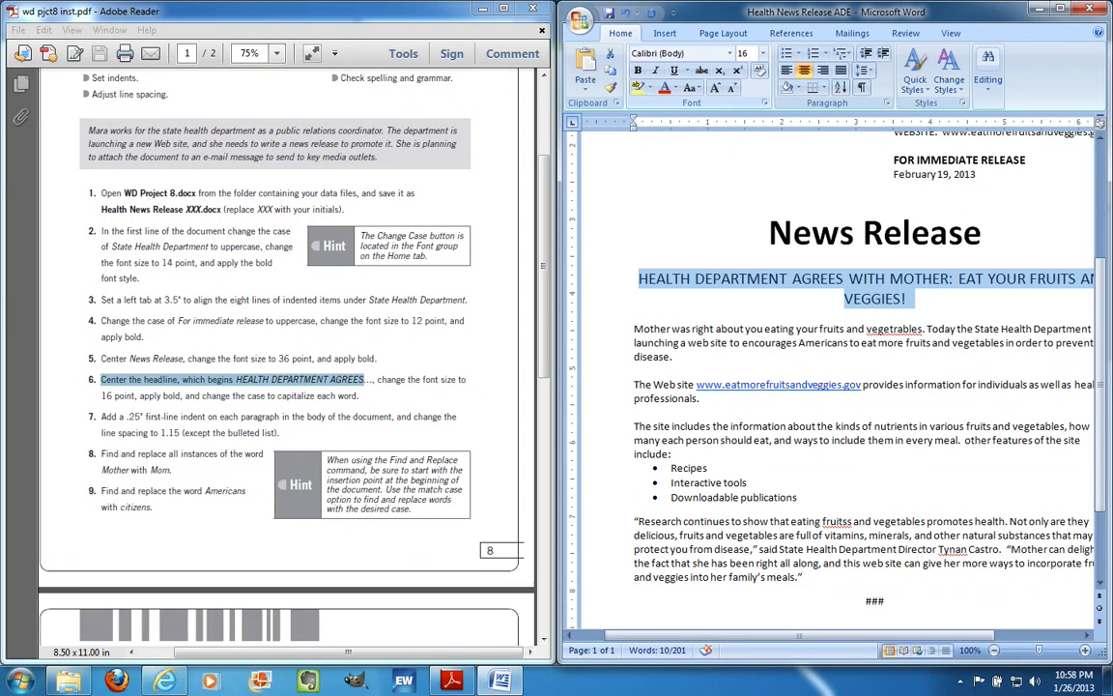
# Apply bold to the headline and change its case to Capitalize Each Word
pyautogui.hotkey('ctrl', 'b')
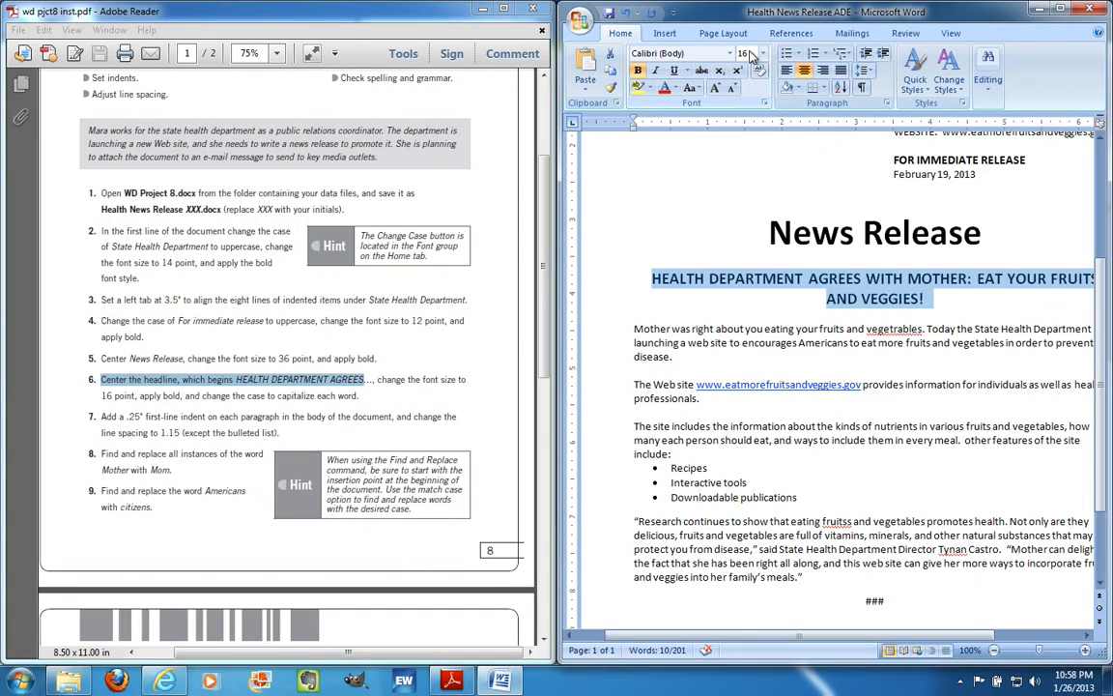
pyautogui.click(699, 88)
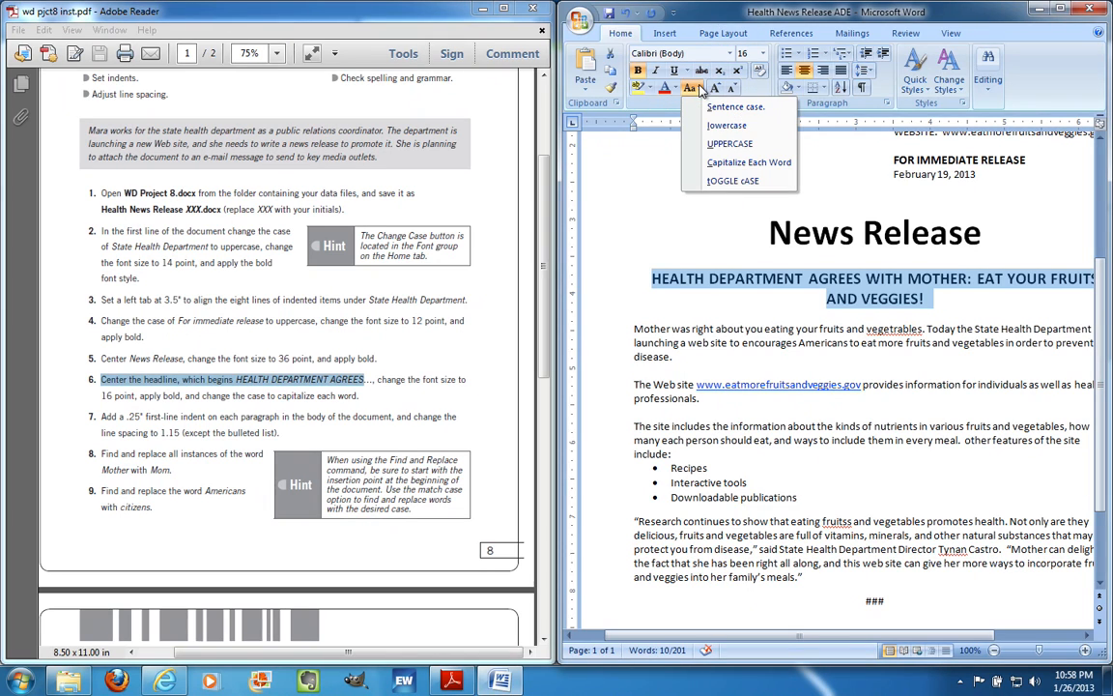
pyautogui.click(720, 165)
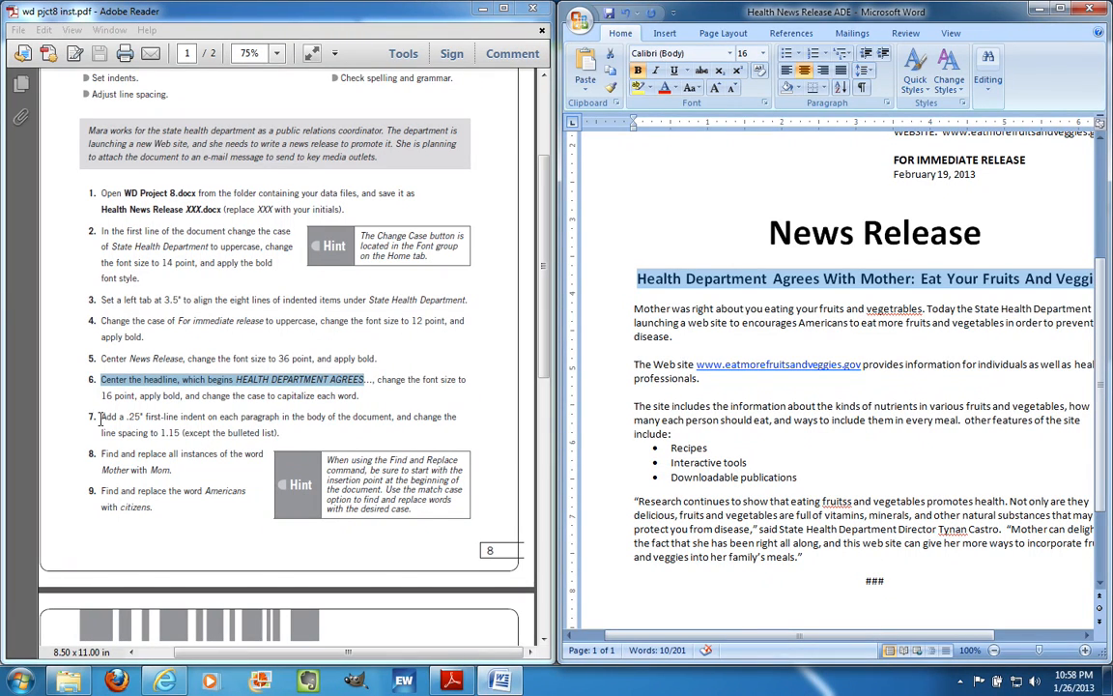
# Following instruction 7 in the PDF, add a 0.25" first-line indent to all body paragraphs except the bulleted list
pyautogui.moveTo(102, 416); pyautogui.dragTo(202, 414)
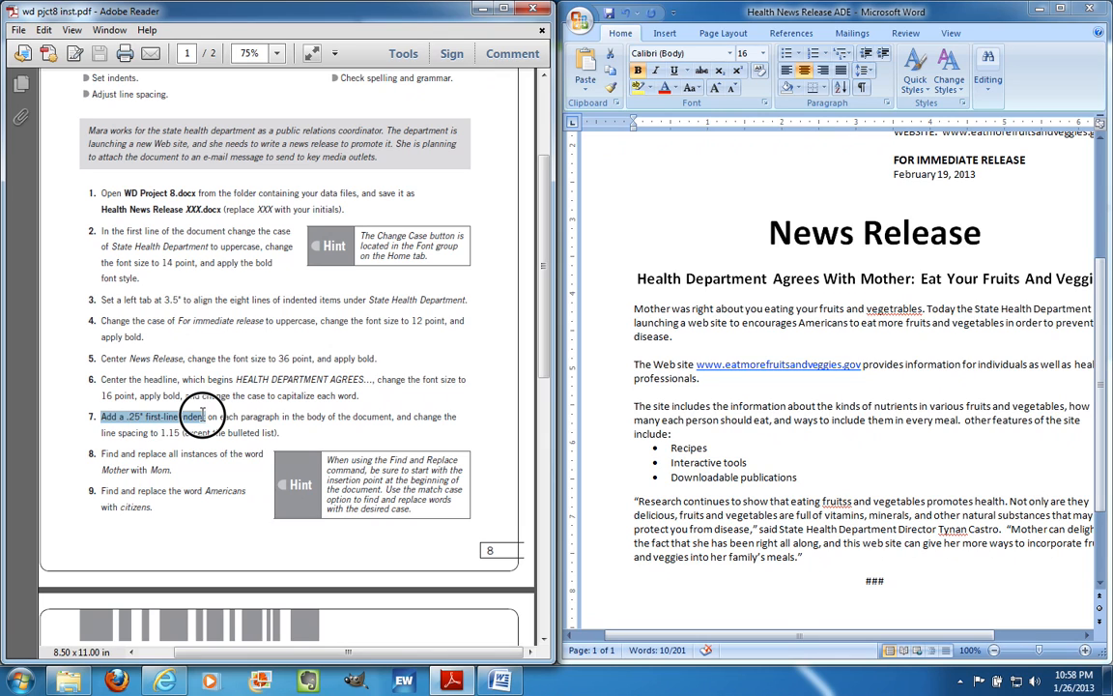
pyautogui.moveTo(203, 415); pyautogui.dragTo(258, 415)
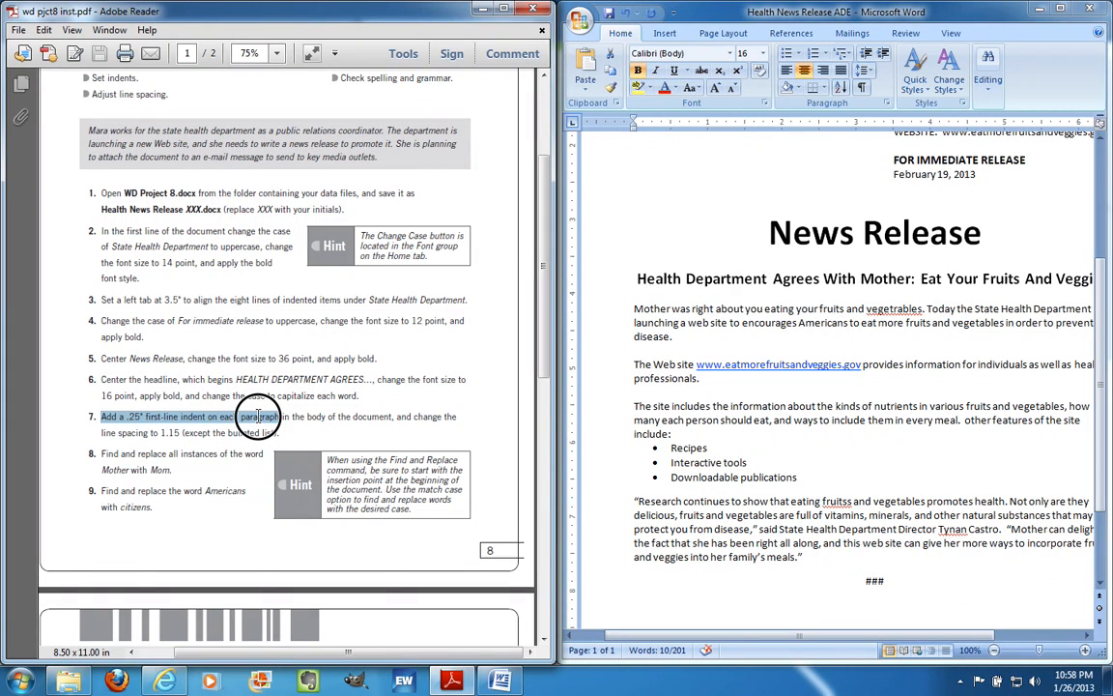
pyautogui.moveTo(258, 415); pyautogui.dragTo(377, 409)
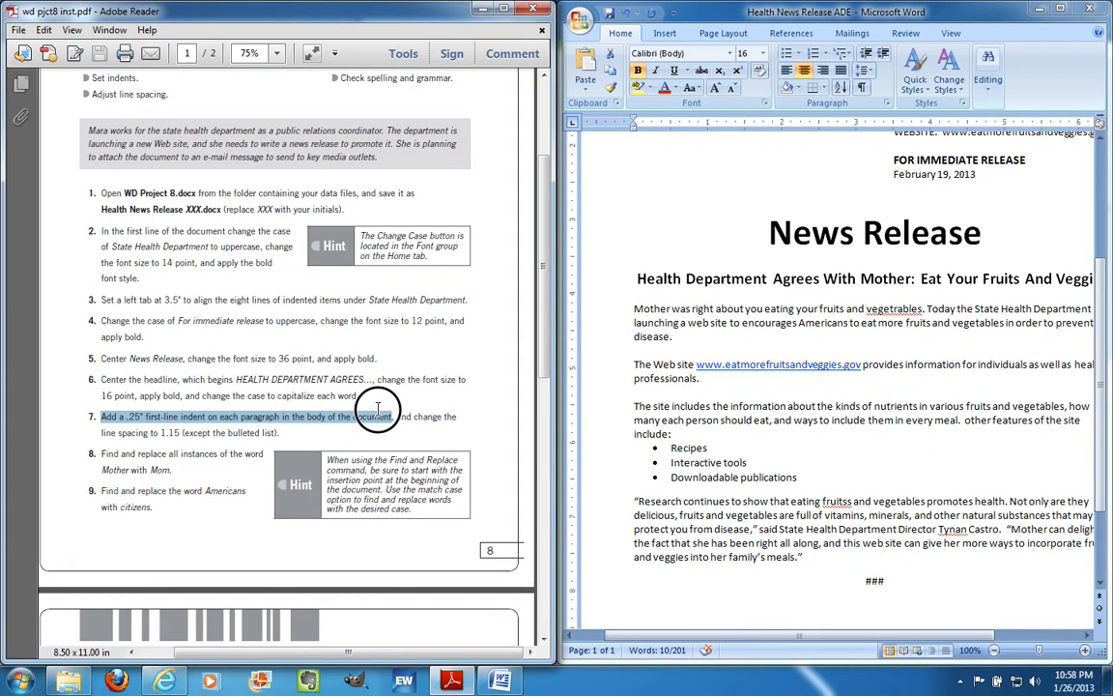
pyautogui.moveTo(378, 409); pyautogui.dragTo(287, 434)
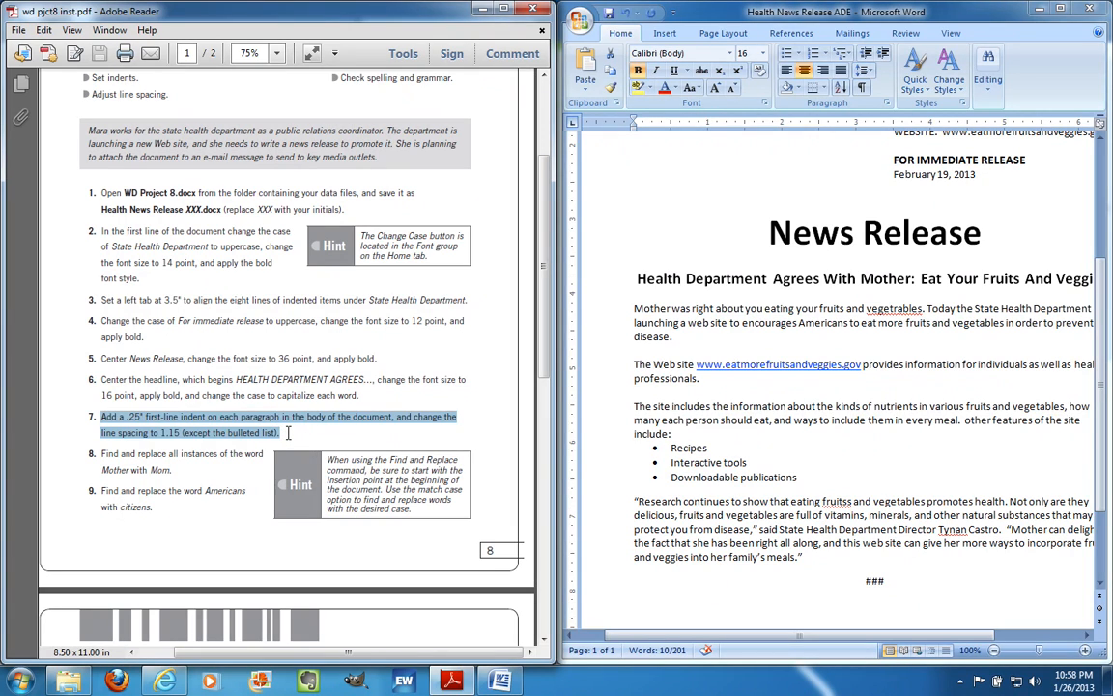
pyautogui.click(995, 654)
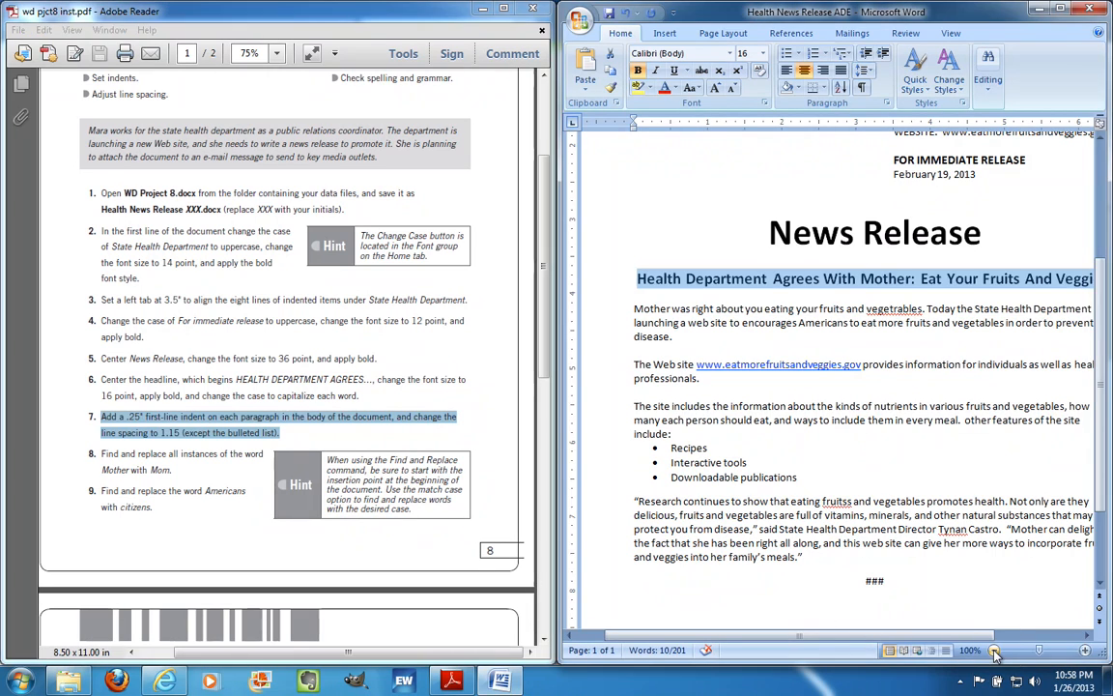
pyautogui.click(995, 654)
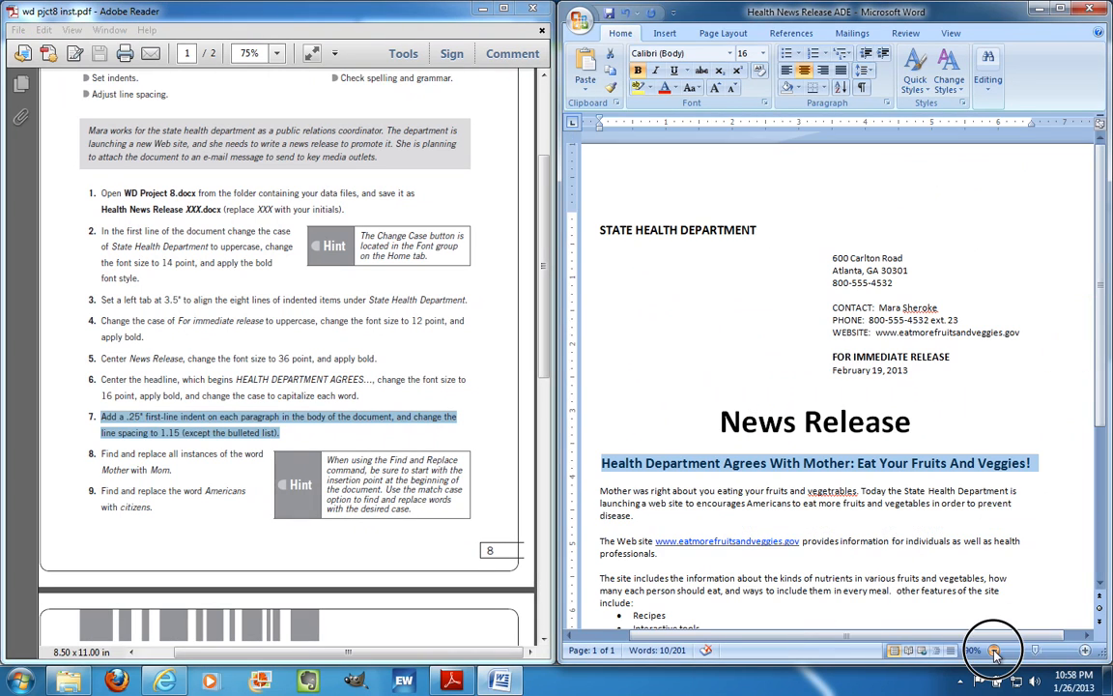
pyautogui.click(1103, 375)
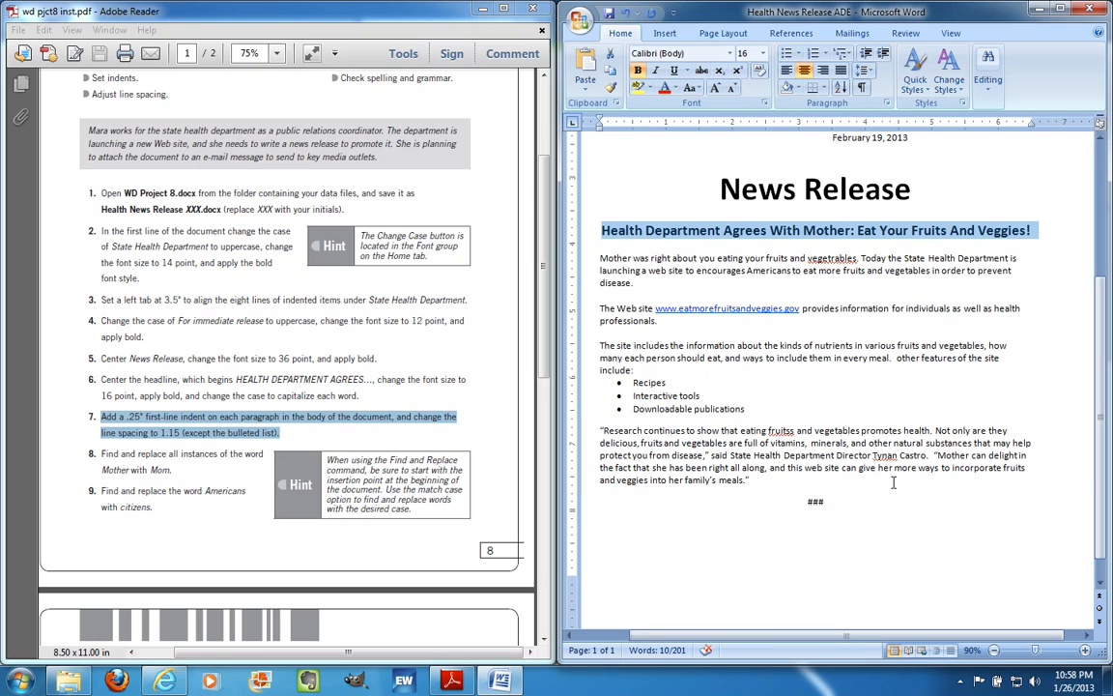
pyautogui.click(599, 257)
pyautogui.moveTo(599, 258); pyautogui.dragTo(677, 380)
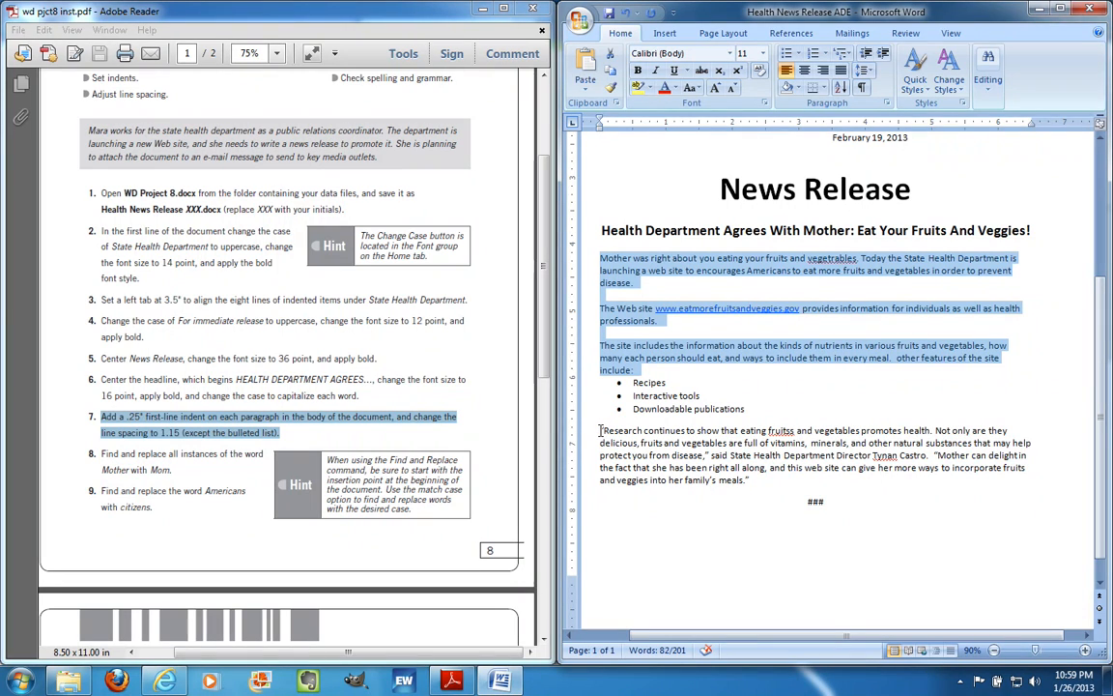
pyautogui.moveTo(601, 431); pyautogui.dragTo(753, 480)
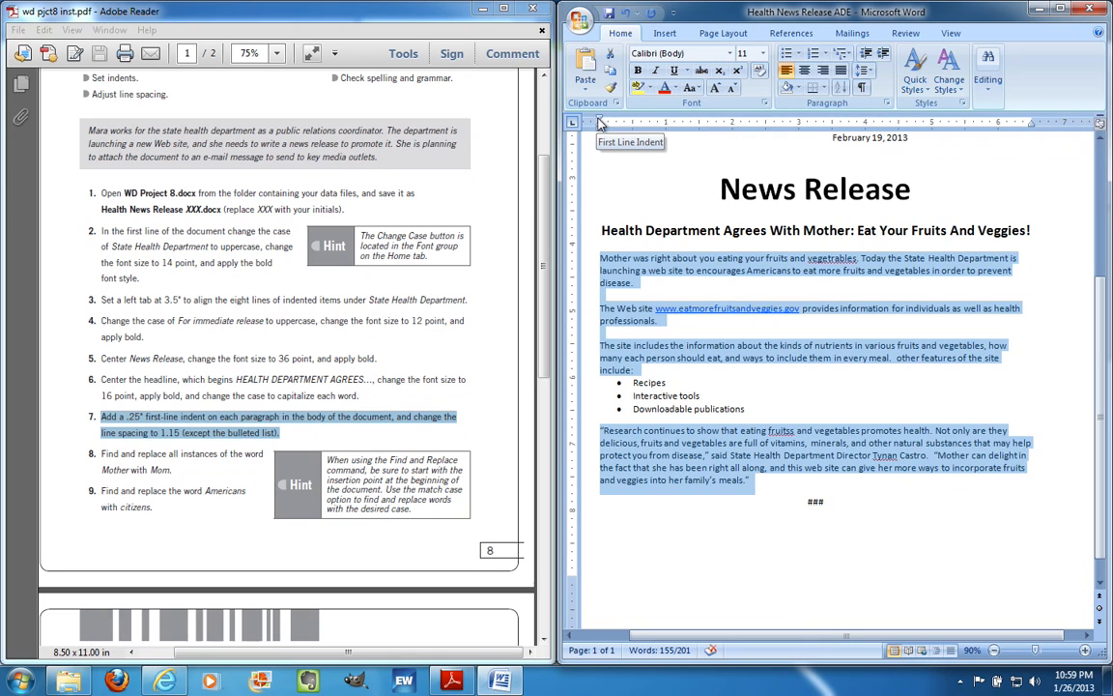
pyautogui.moveTo(600, 122)
pyautogui.mouseDown()
pyautogui.moveTo(666, 117)
pyautogui.moveTo(620, 121)
pyautogui.mouseUp()
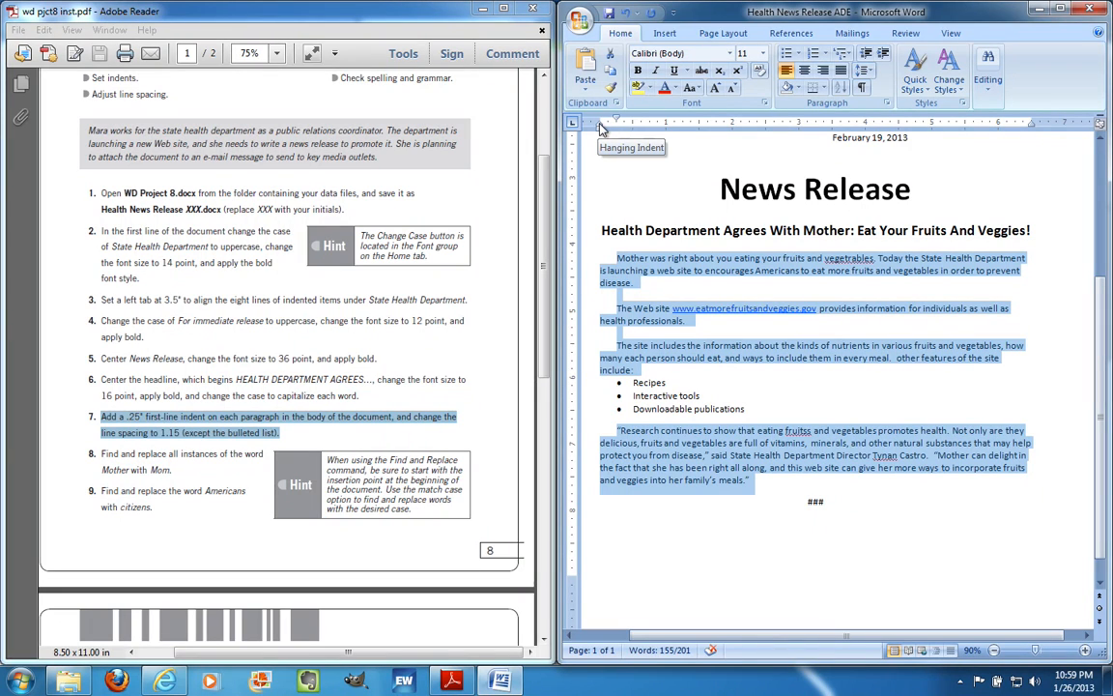
# Try a hanging indent at 0.5" on the selected body paragraphs, and return it to the left margin
pyautogui.moveTo(601, 129)
pyautogui.mouseDown()
pyautogui.moveTo(649, 126)
pyautogui.moveTo(627, 120)
pyautogui.moveTo(634, 128)
pyautogui.mouseUp()
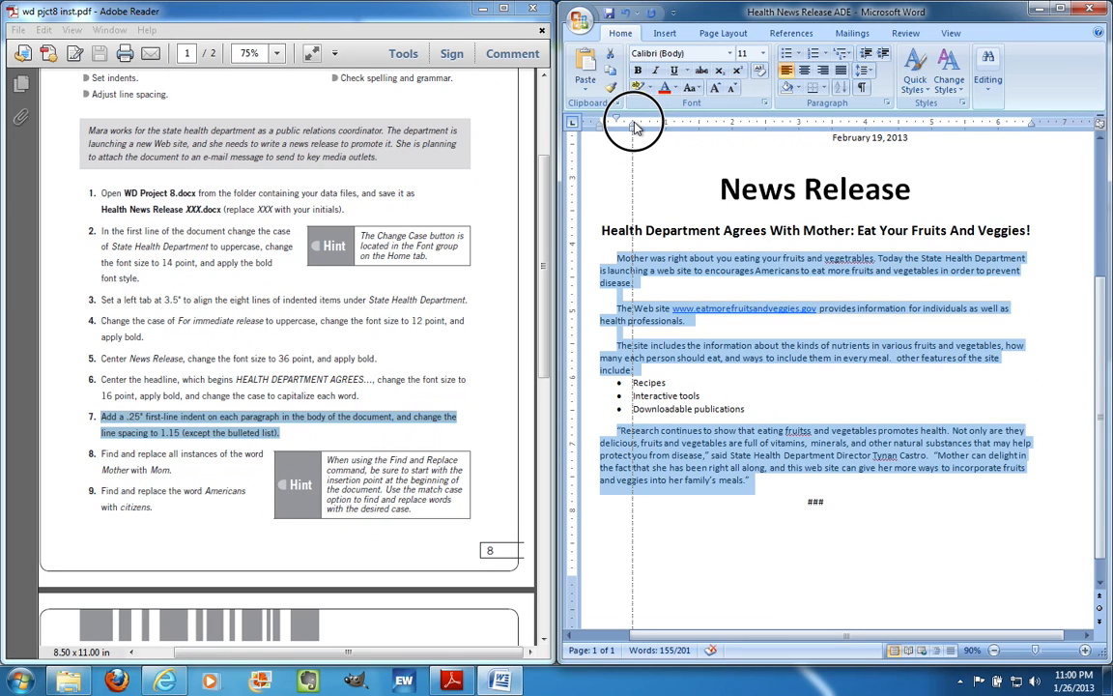
pyautogui.moveTo(635, 127); pyautogui.dragTo(635, 126)
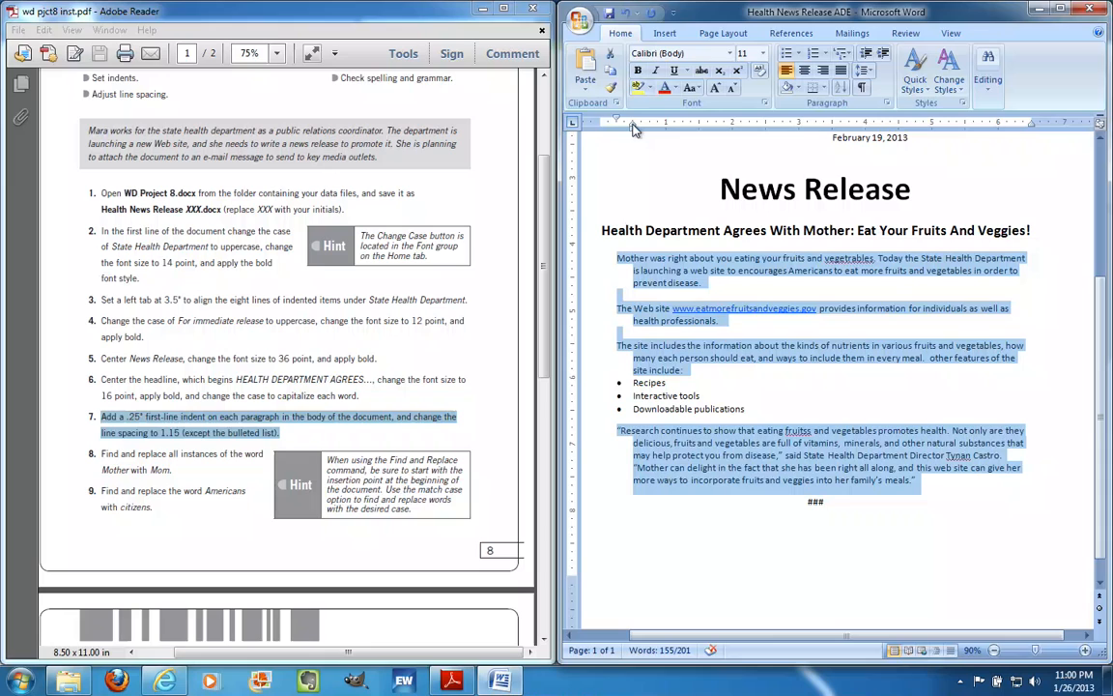
pyautogui.moveTo(633, 126); pyautogui.dragTo(603, 132)
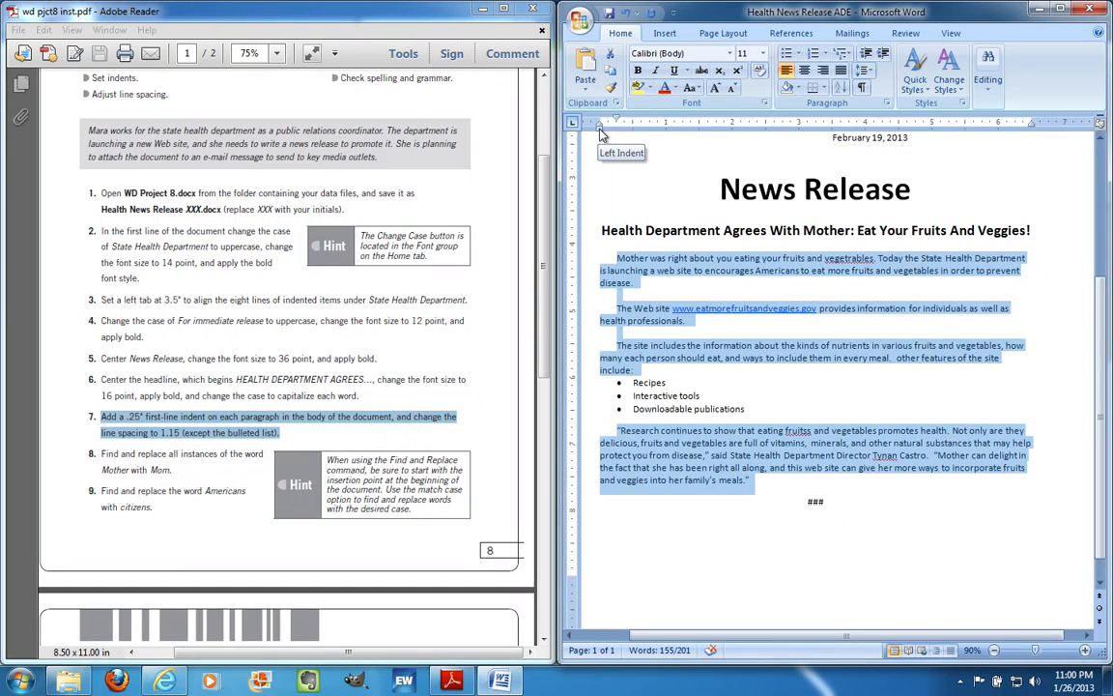
pyautogui.moveTo(600, 133)
pyautogui.mouseDown()
pyautogui.moveTo(635, 132)
pyautogui.moveTo(599, 135)
pyautogui.mouseUp()
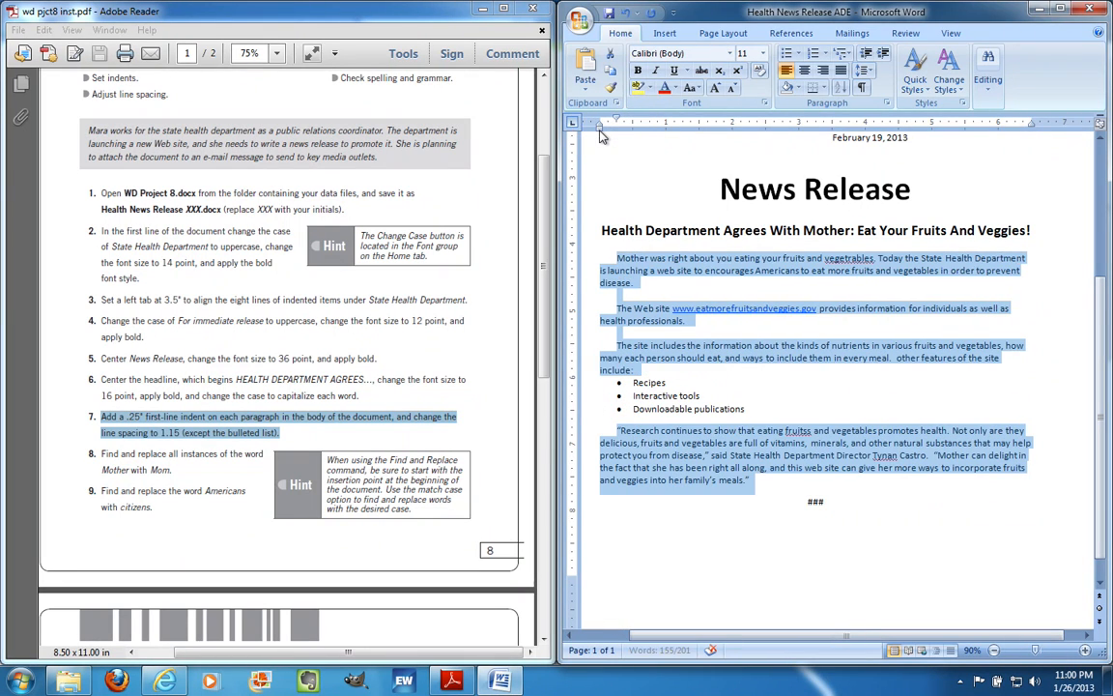
pyautogui.click(662, 306)
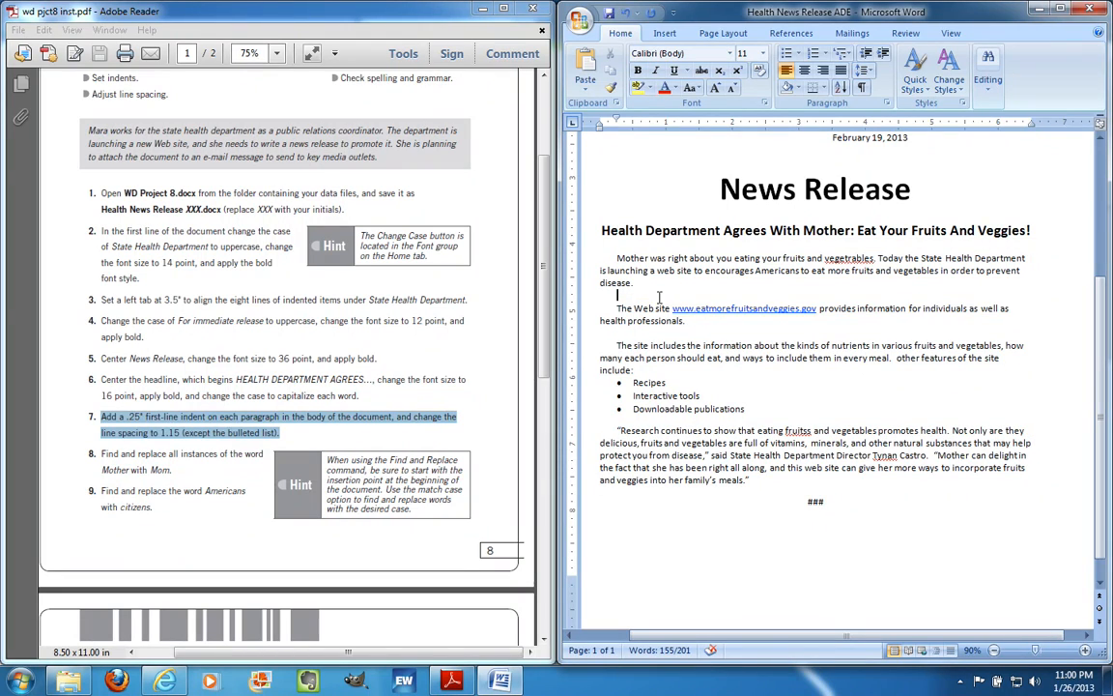
# Following instruction 8 in the PDF, replace all instances of "Mother" with "Mom" in the news release
pyautogui.click(179, 470)
pyautogui.click(179, 471)
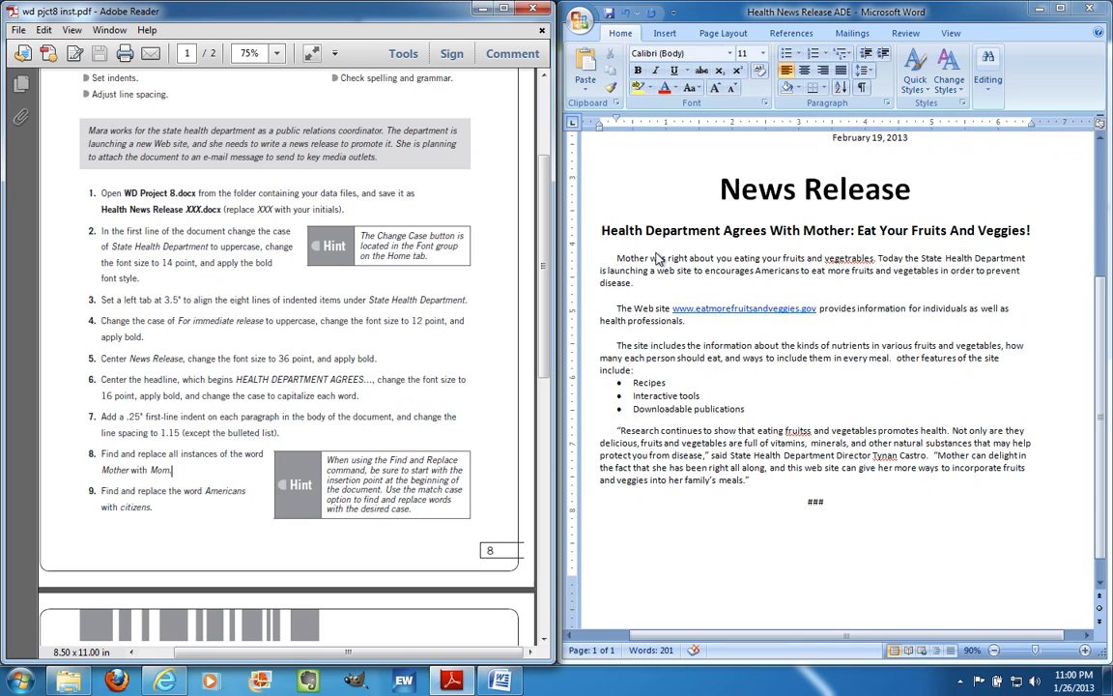
pyautogui.hotkey('ctrl', 'f')
pyautogui.click(696, 272)
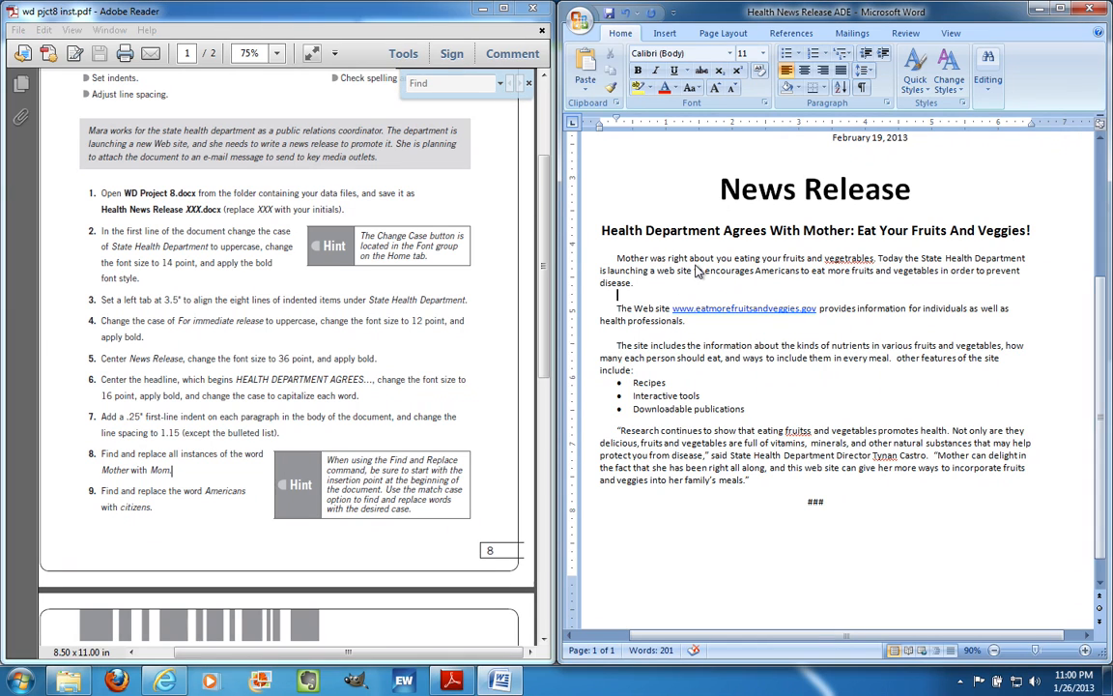
pyautogui.hotkey('ctrl', 'f')
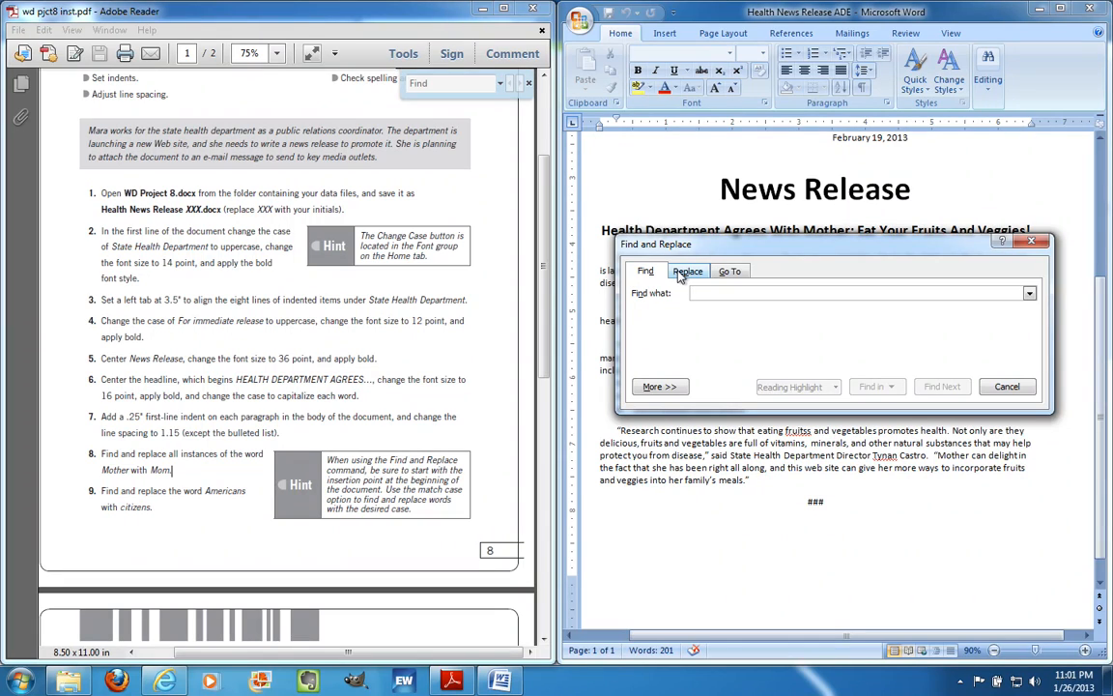
pyautogui.click(682, 273)
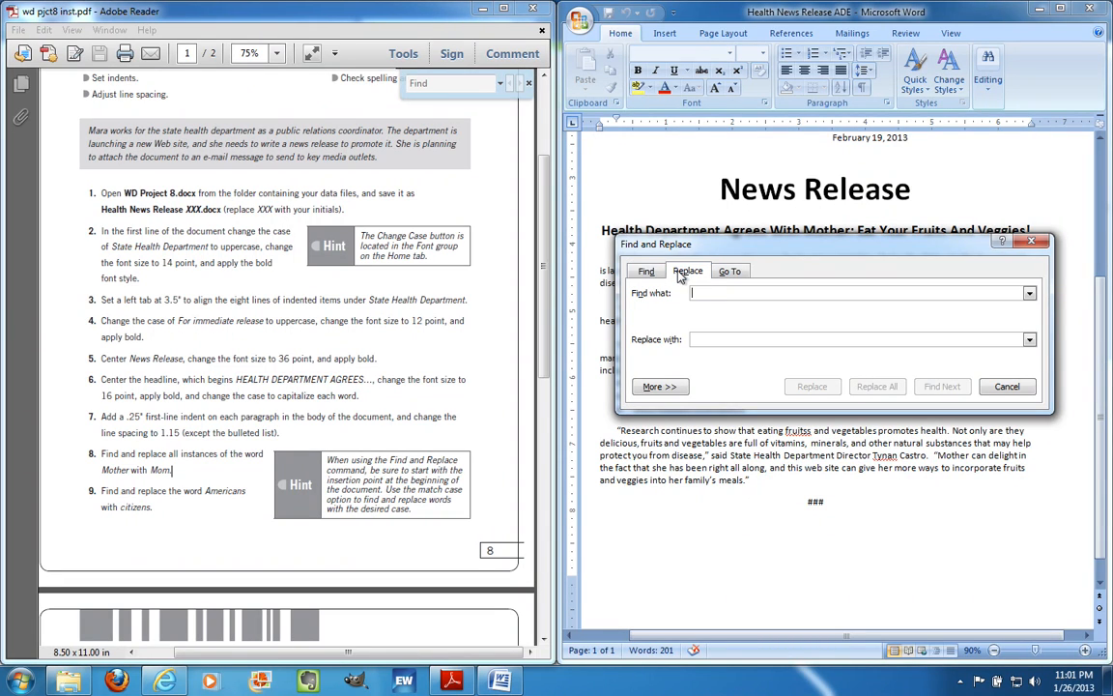
pyautogui.write('Mother')
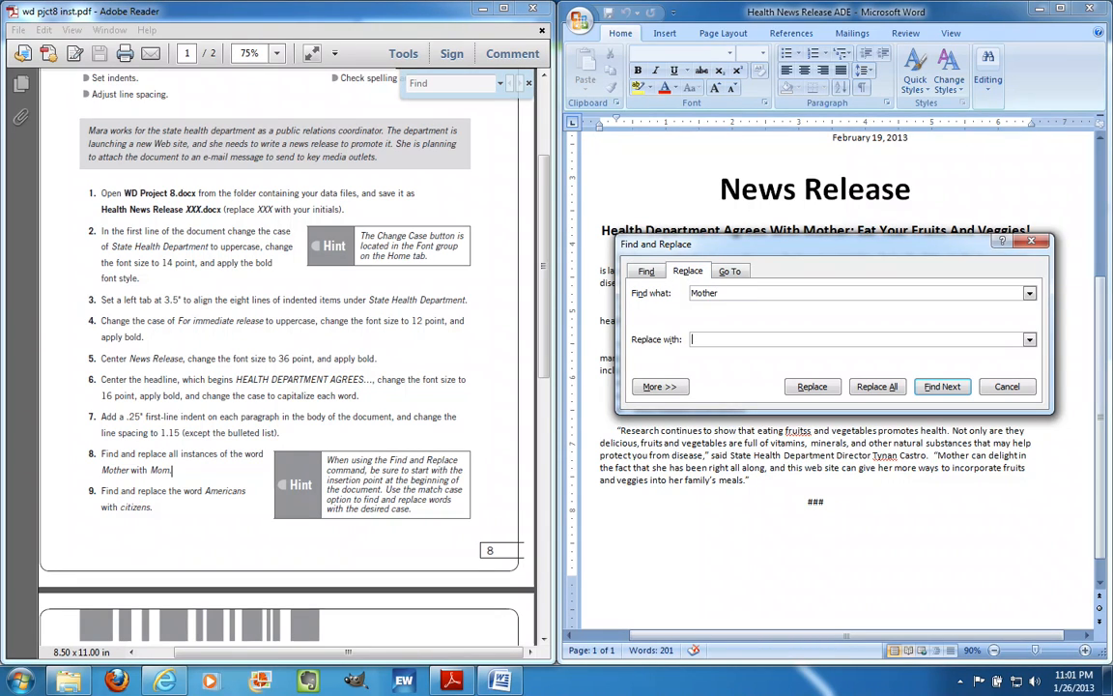
pyautogui.press('Tab')
pyautogui.write('Mom')
pyautogui.click(893, 388)
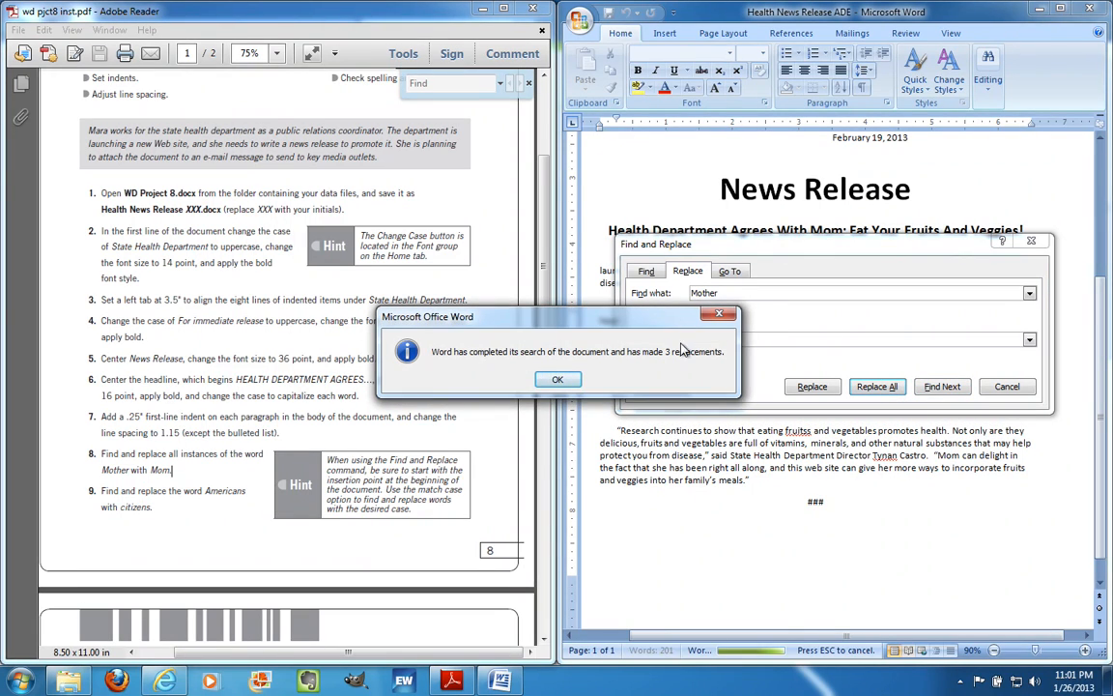
pyautogui.click(558, 379)
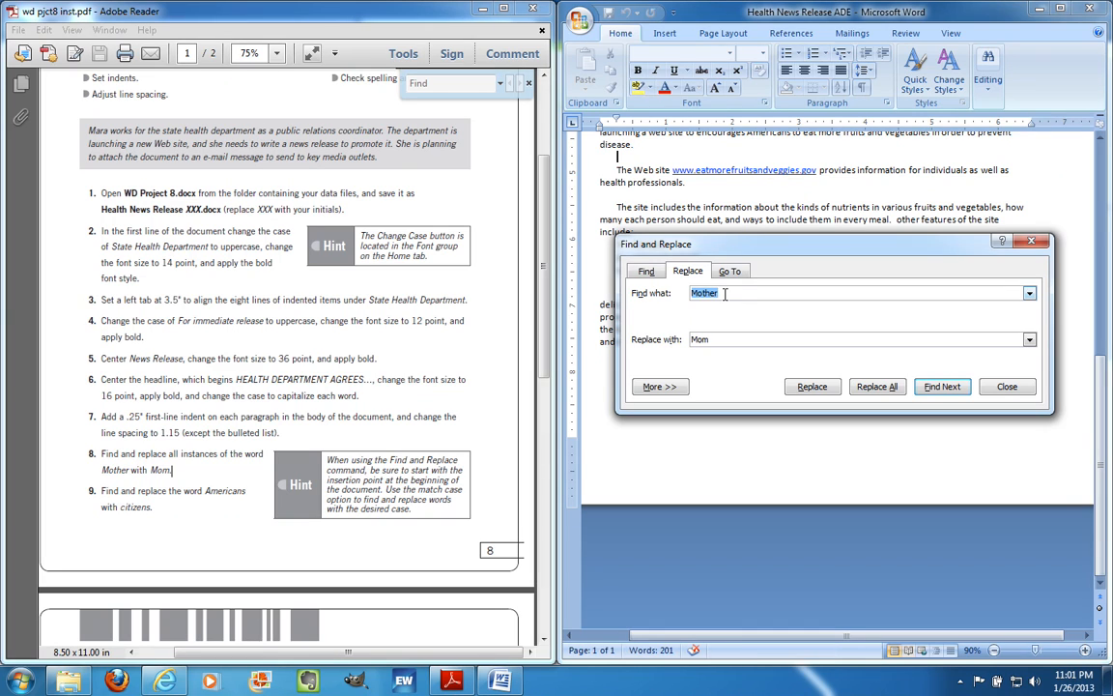
# Replace all instances of "Americans" with "citizens" in the news release, and close Find and Replace
pyautogui.write('Americans')
pyautogui.press('Tab')
pyautogui.write('citiz')
pyautogui.click(874, 386)
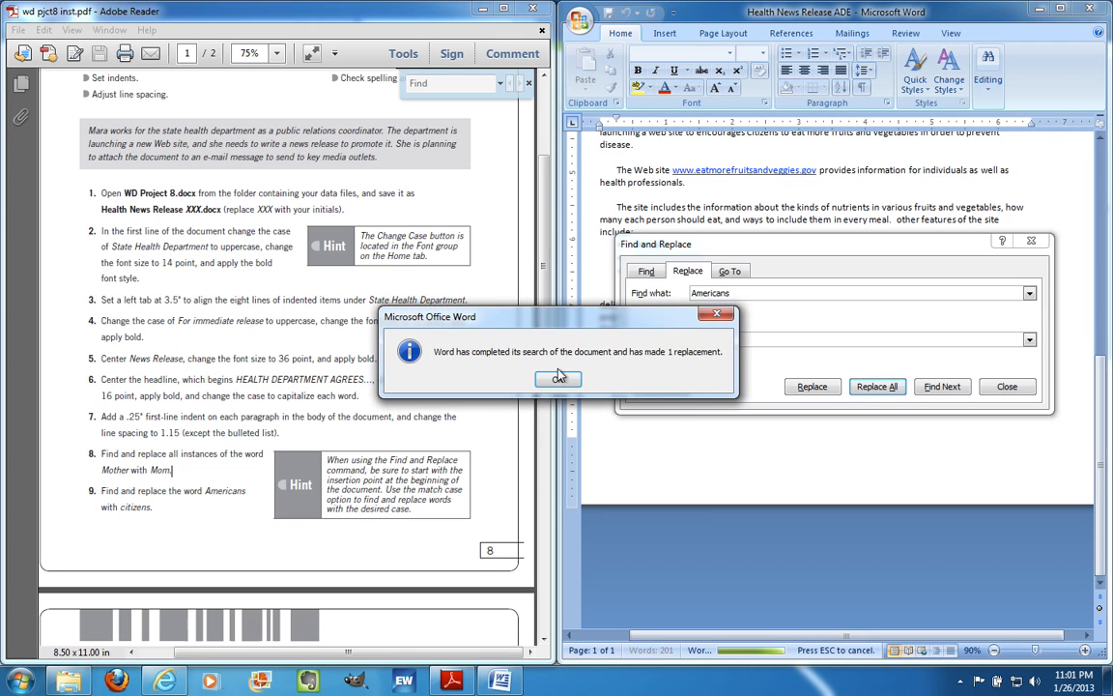
pyautogui.click(559, 377)
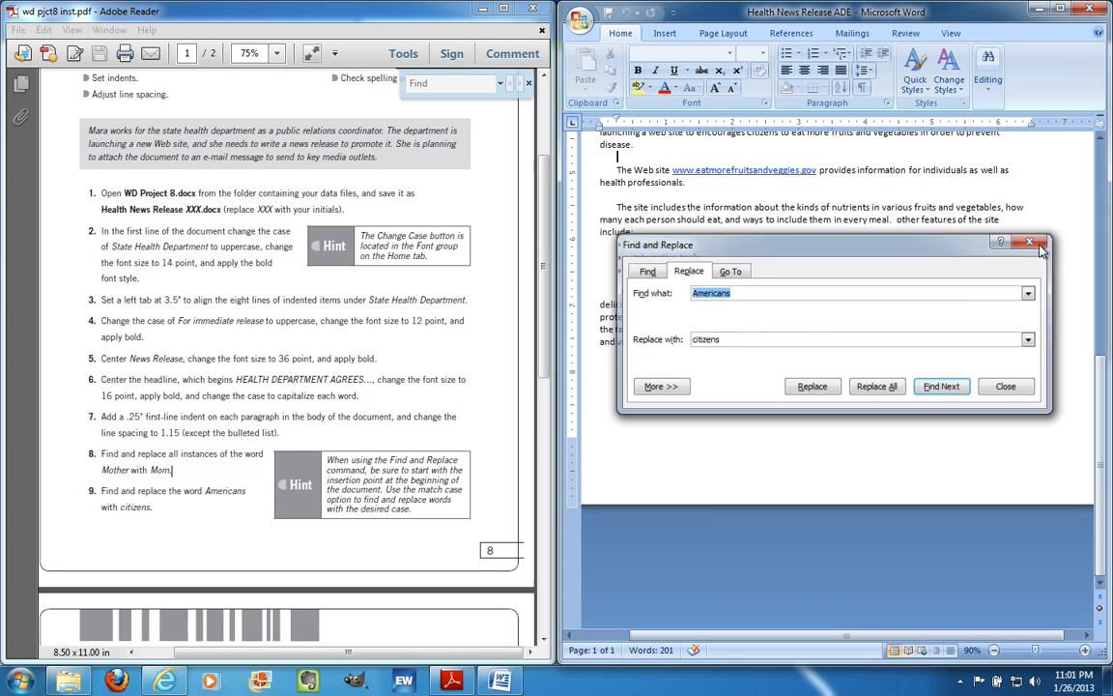
pyautogui.click(1036, 243)
# Following instruction 10 in the PDF, view the news release in Full Screen Reading view, and return to Print Layout
pyautogui.click(275, 472)
pyautogui.scroll(-5, 310, 435)
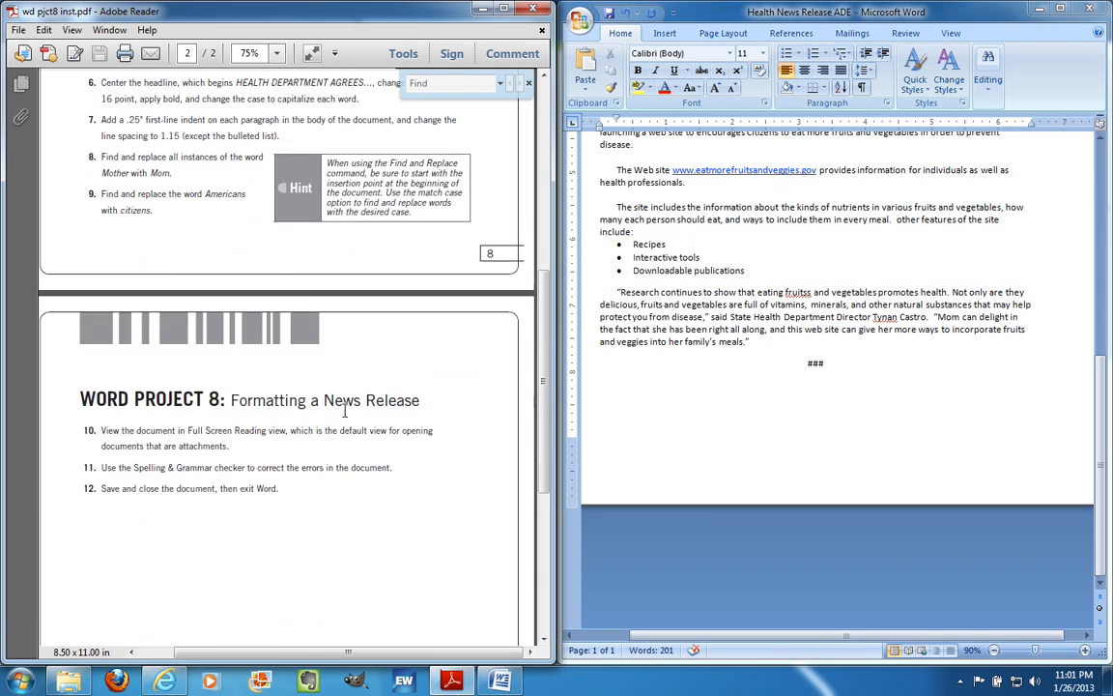
pyautogui.scroll(-2, 319, 408)
pyautogui.moveTo(100, 355); pyautogui.dragTo(228, 374)
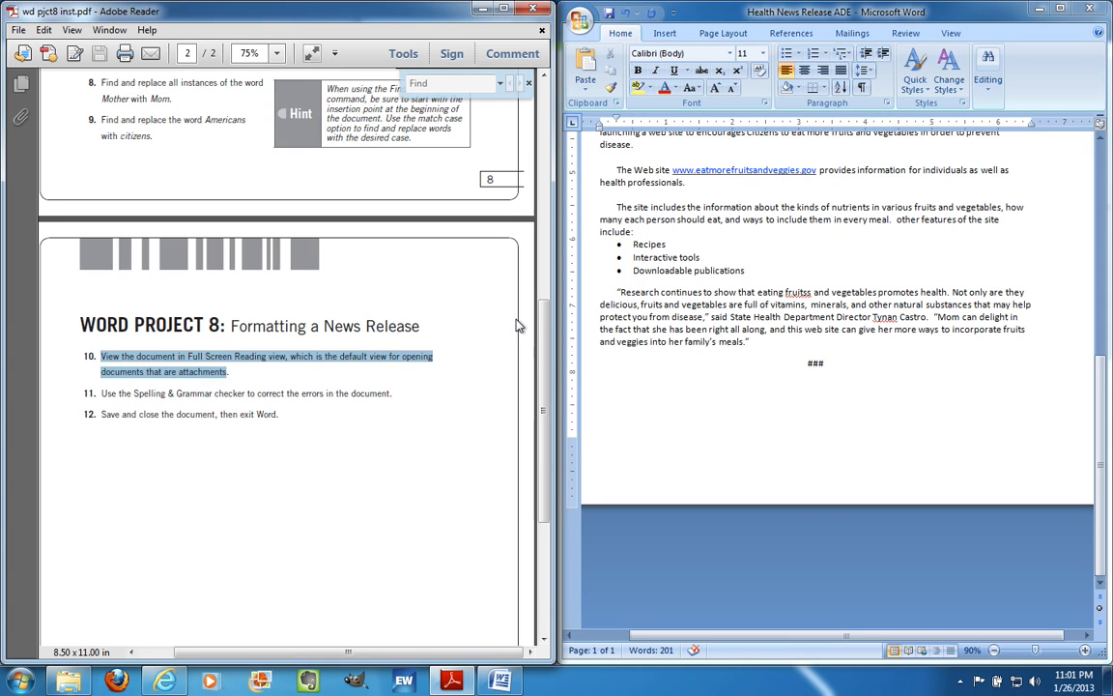
pyautogui.click(953, 34)
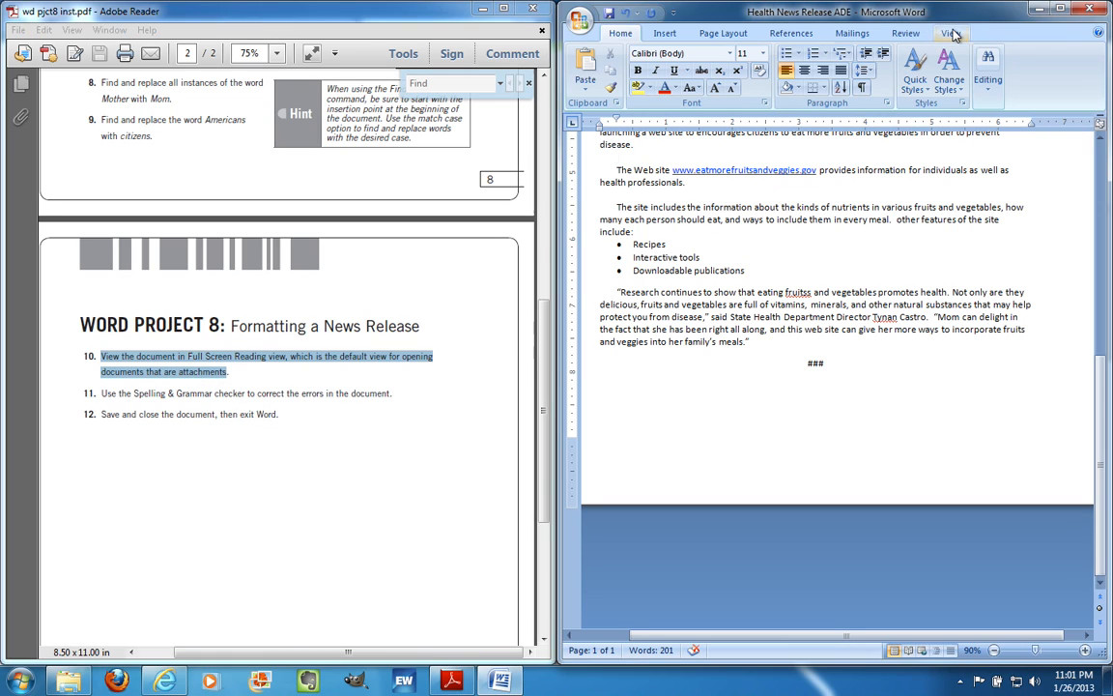
pyautogui.click(953, 34)
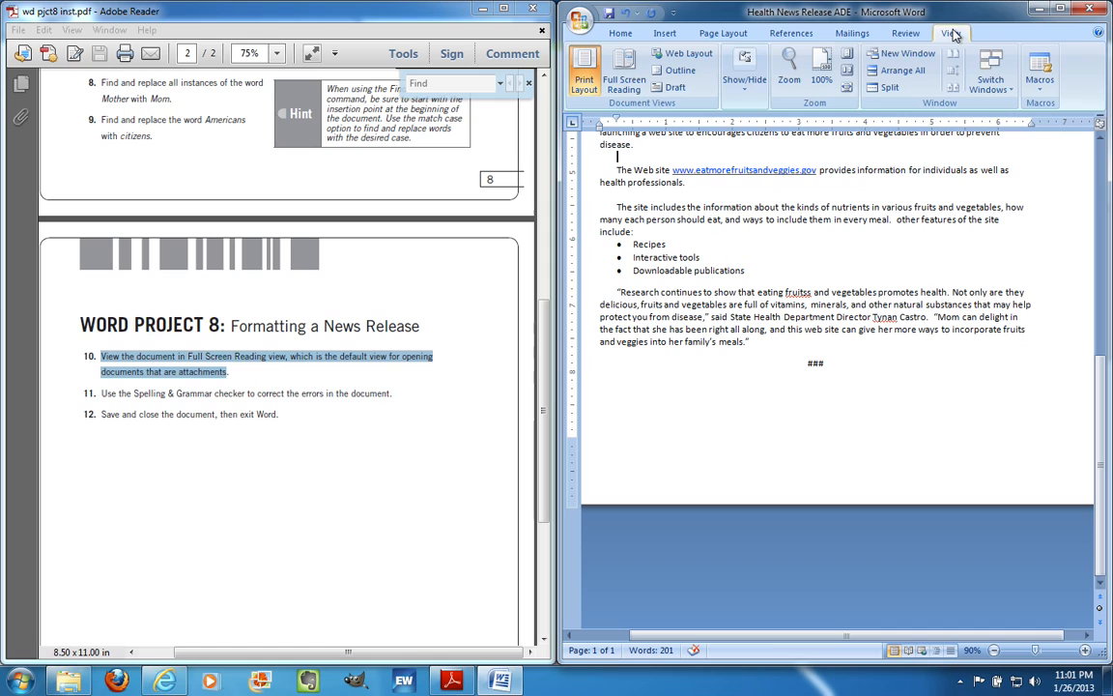
pyautogui.click(625, 81)
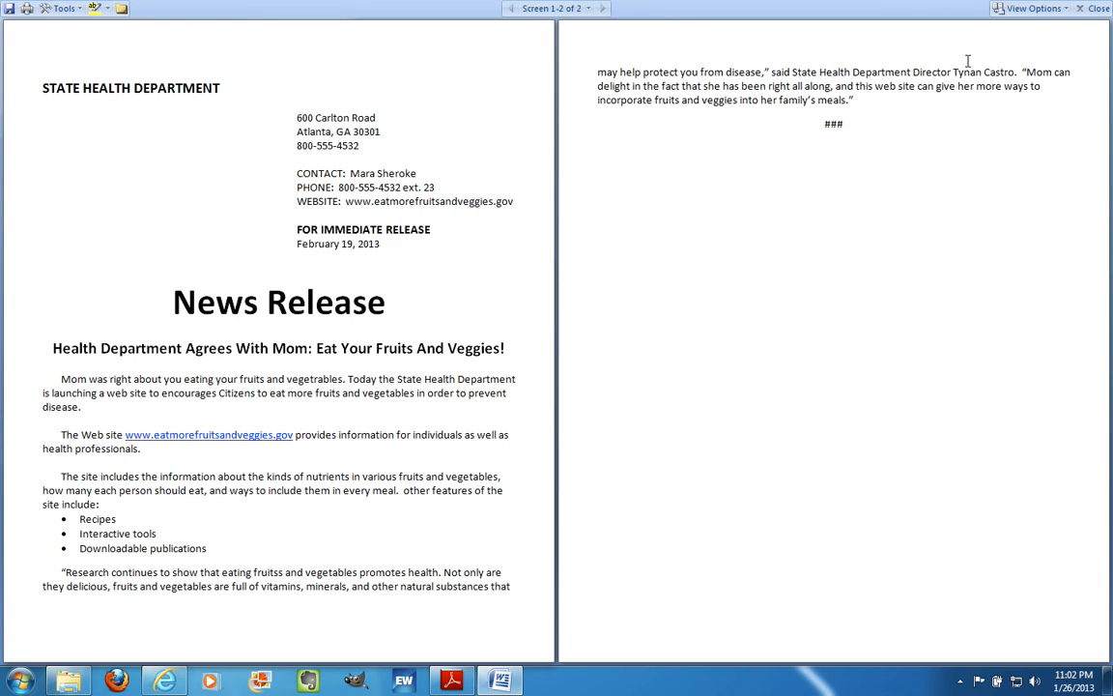
pyautogui.click(1095, 9)
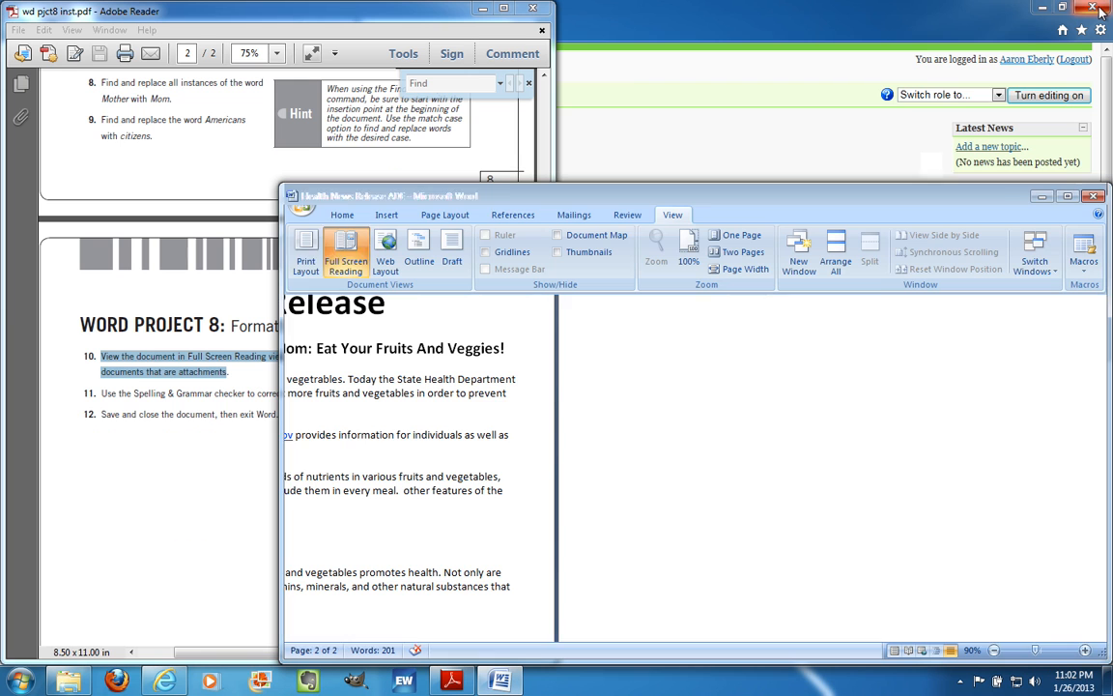
pyautogui.scroll(10, 580, 483)
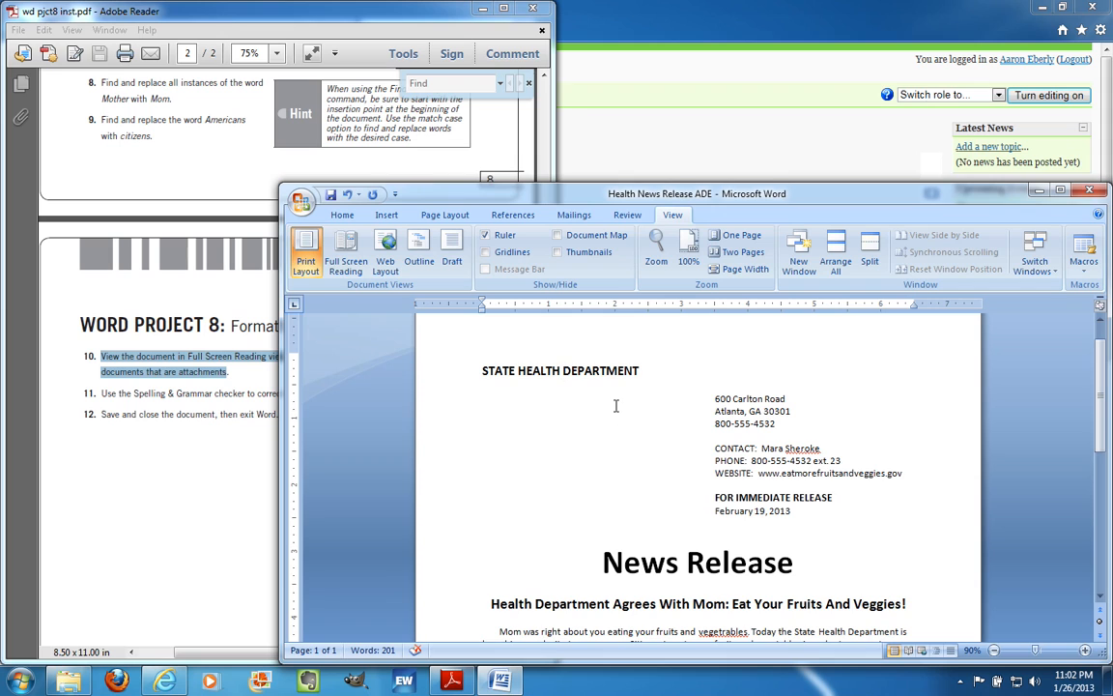
pyautogui.scroll(-10, 629, 421)
# Run the Spelling & Grammar check, correcting "vegetrables" to "vegetables" and "fruitss" to "fruits", and ignoring the contact's and director's names once
pyautogui.click(189, 505)
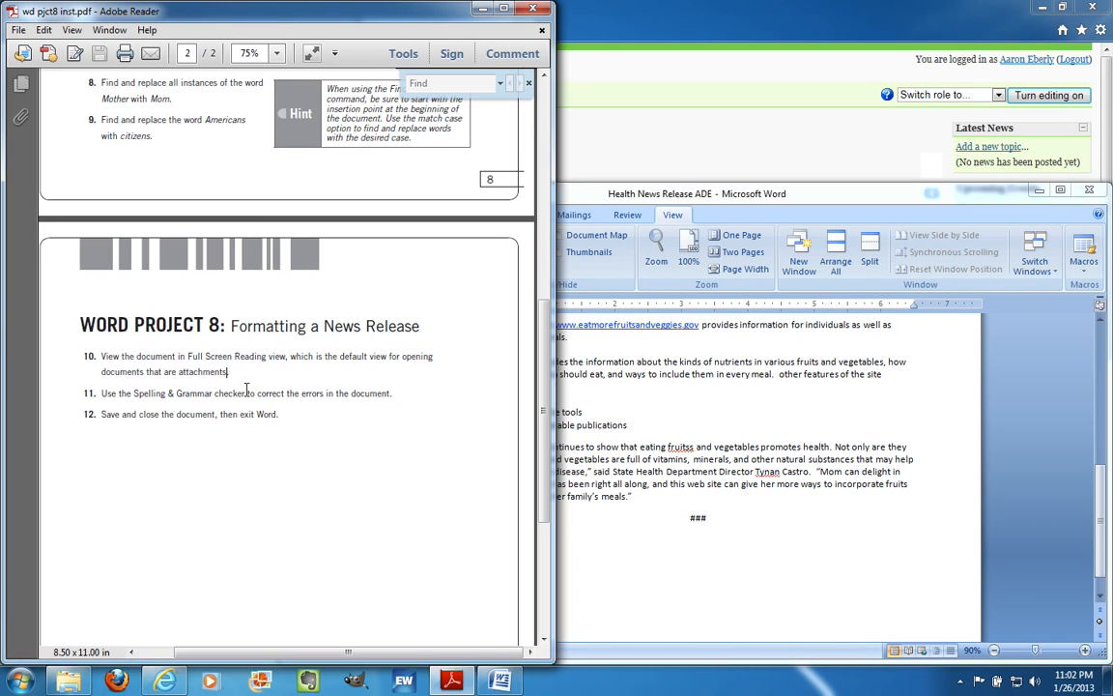
pyautogui.click(725, 425)
pyautogui.click(627, 215)
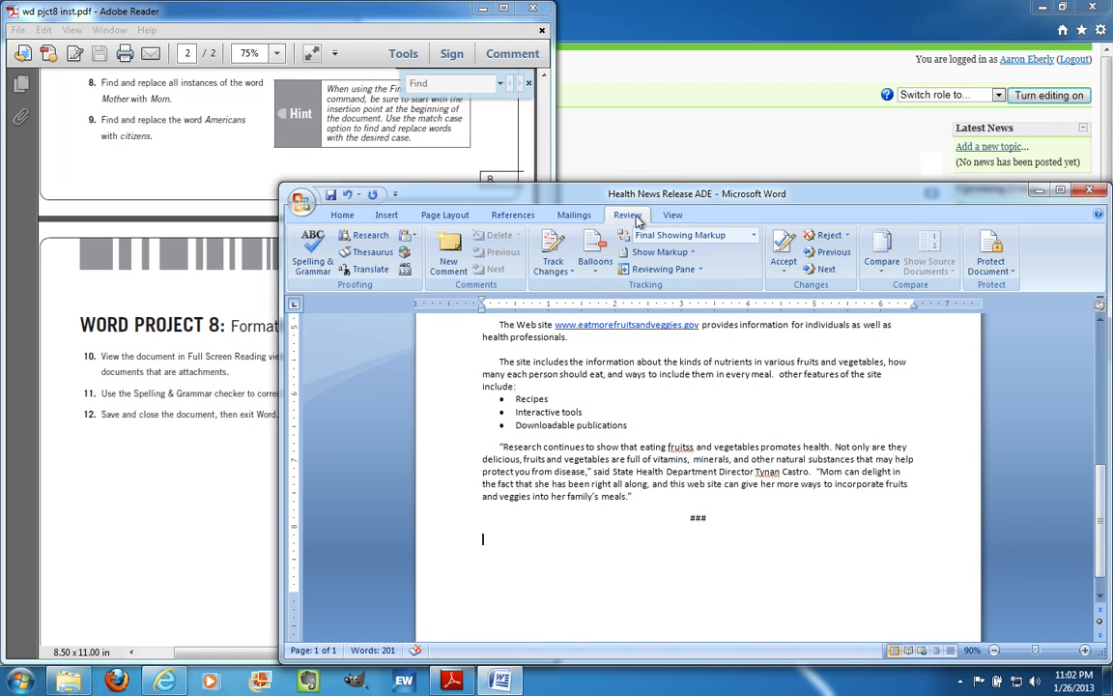
pyautogui.click(312, 254)
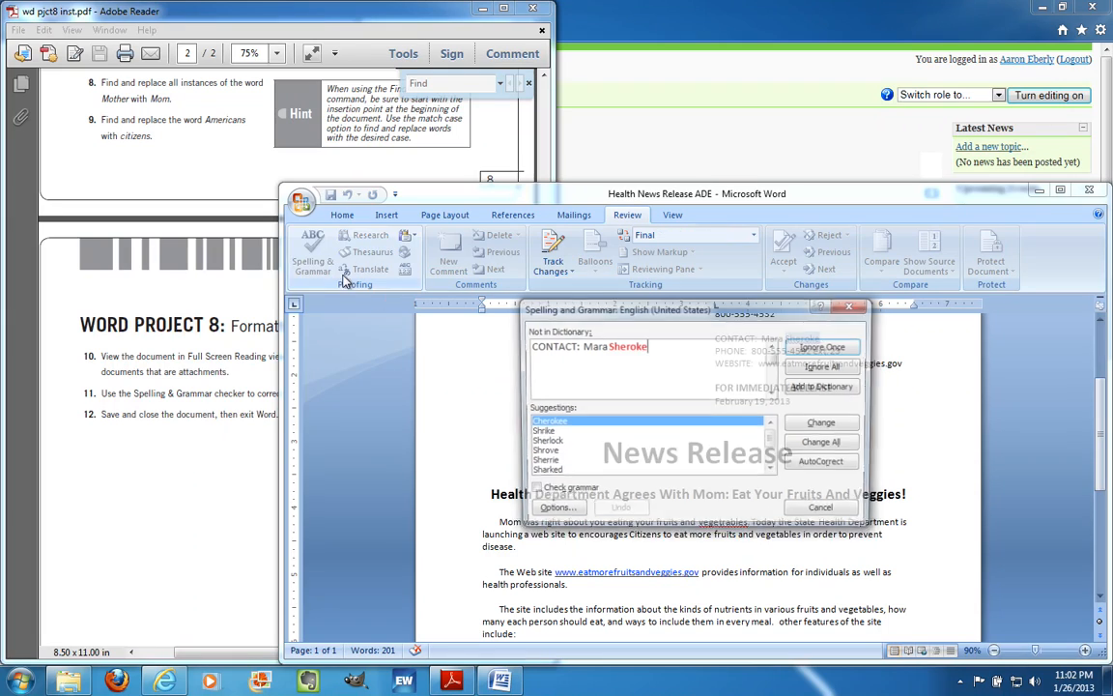
pyautogui.click(817, 347)
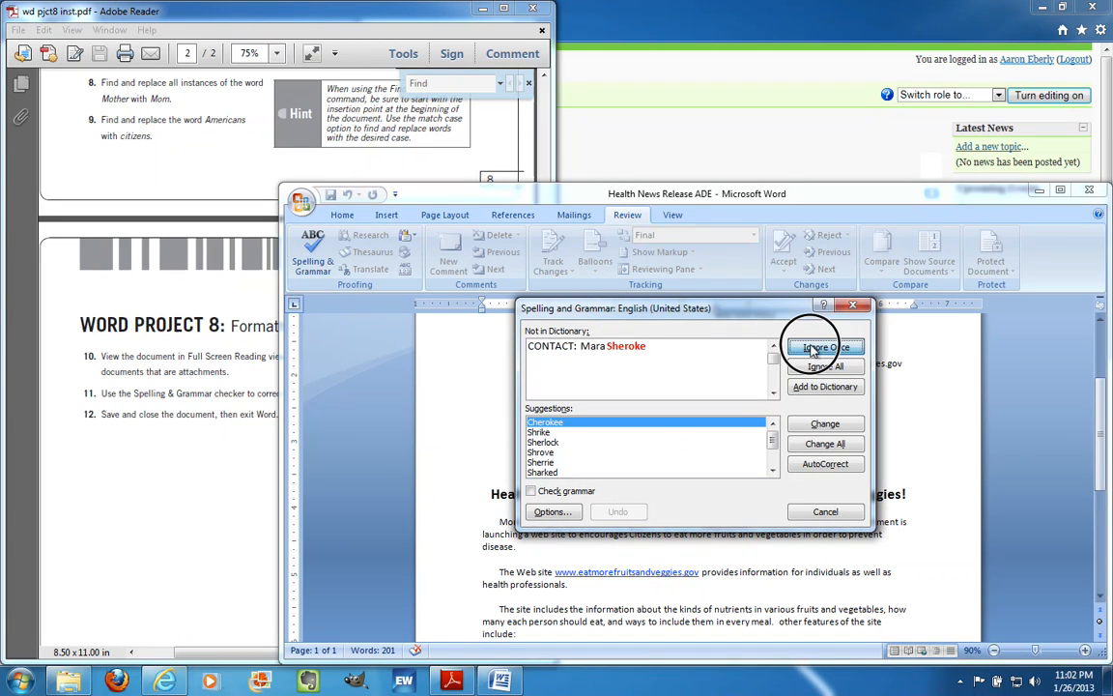
pyautogui.click(822, 426)
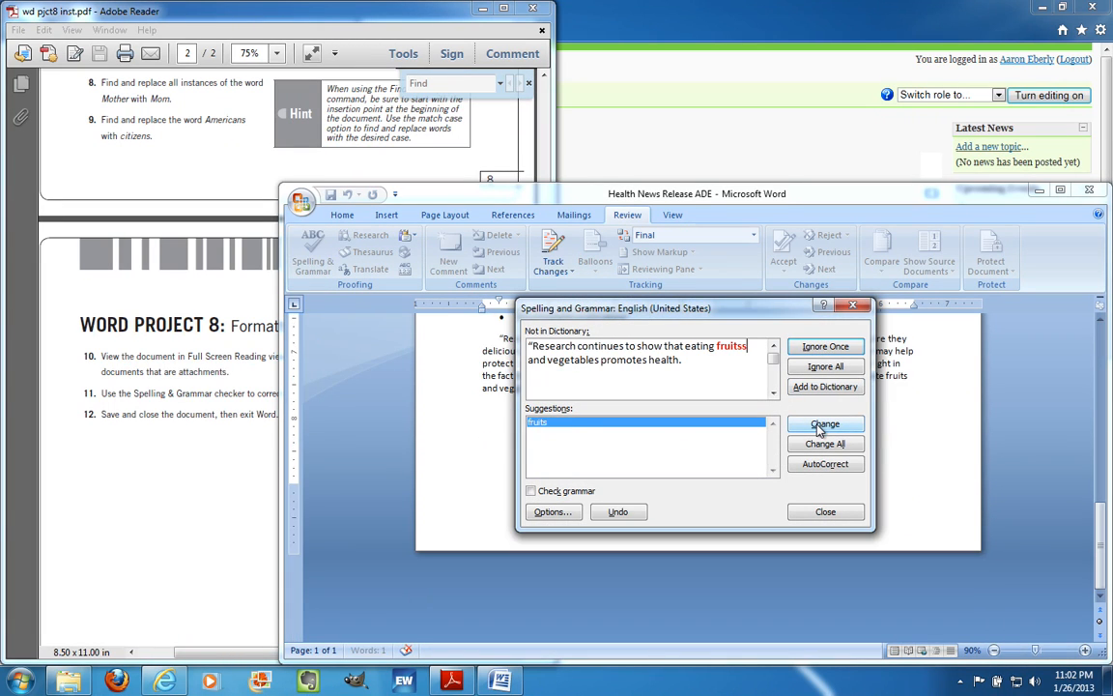
pyautogui.click(819, 427)
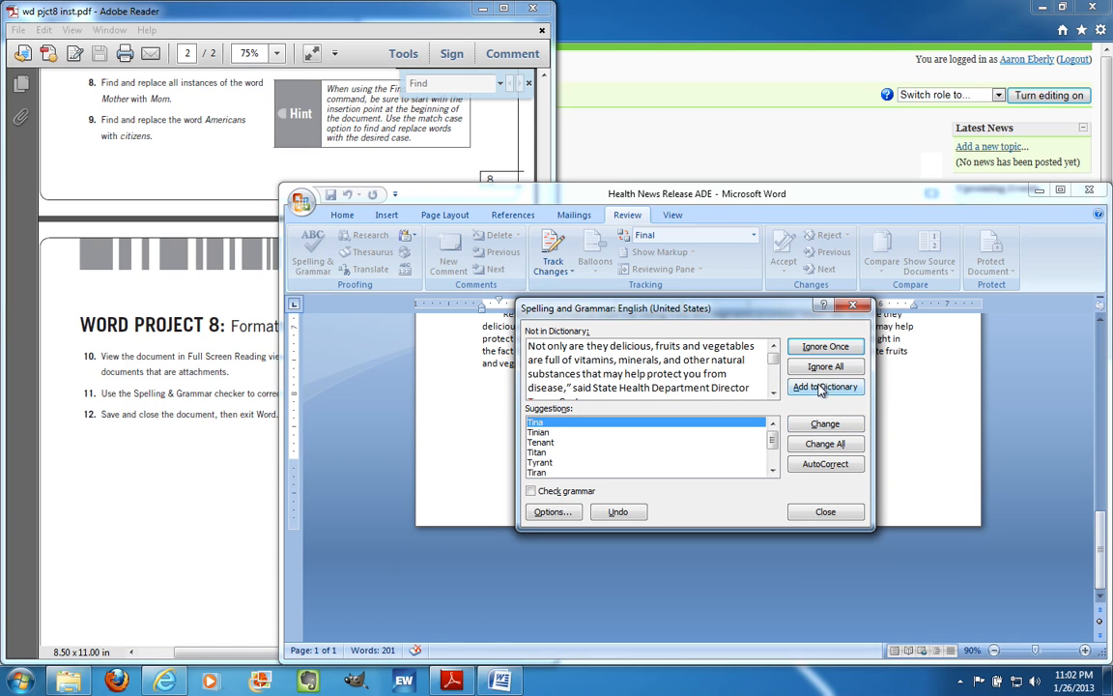
pyautogui.click(823, 347)
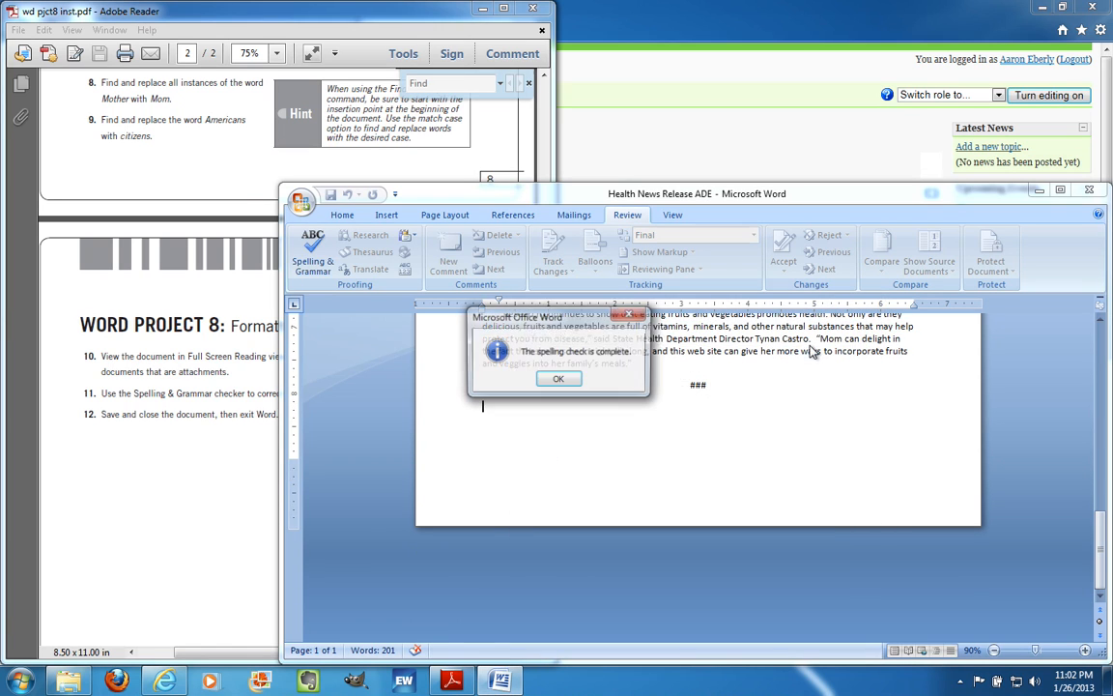
pyautogui.click(561, 380)
# Check the remaining instruction in the PDF, and review the corrected news release from its end to its beginning
pyautogui.click(150, 472)
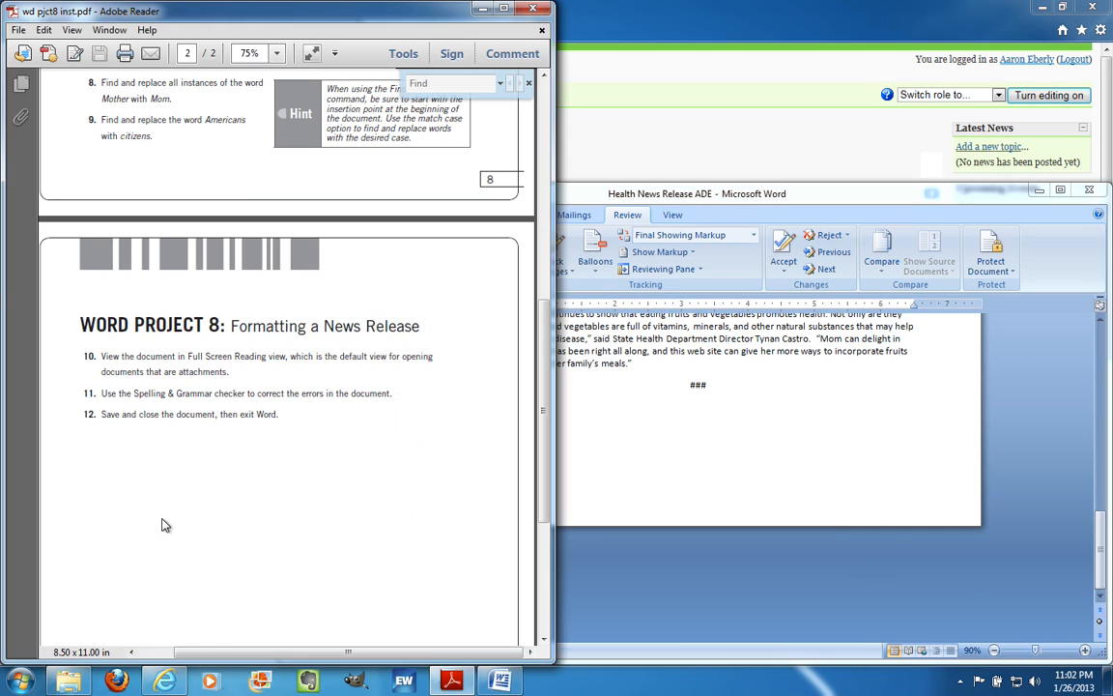
pyautogui.click(675, 405)
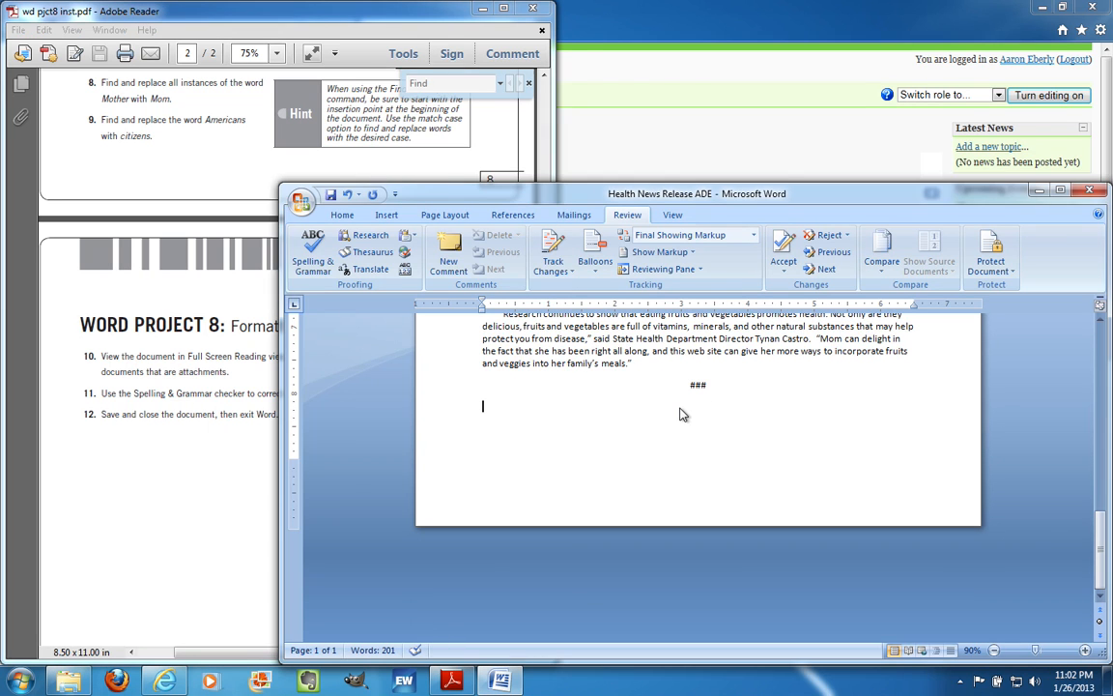
pyautogui.press('super')
pyautogui.click(794, 422)
pyautogui.scroll(10, 795, 420)
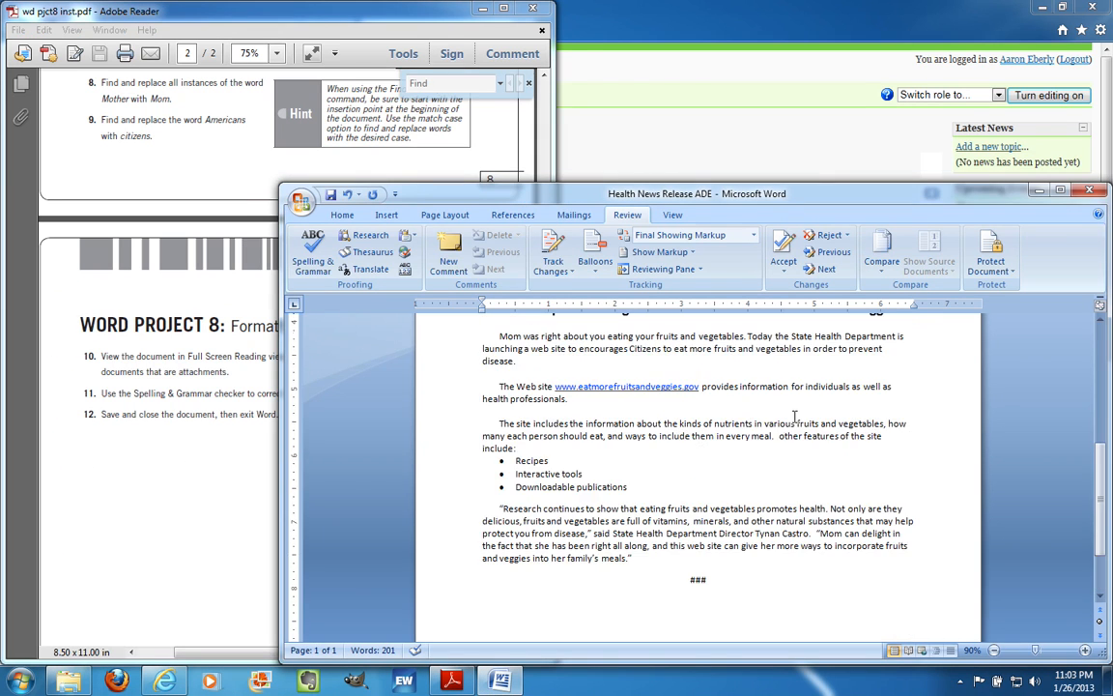
pyautogui.scroll(2, 795, 417)
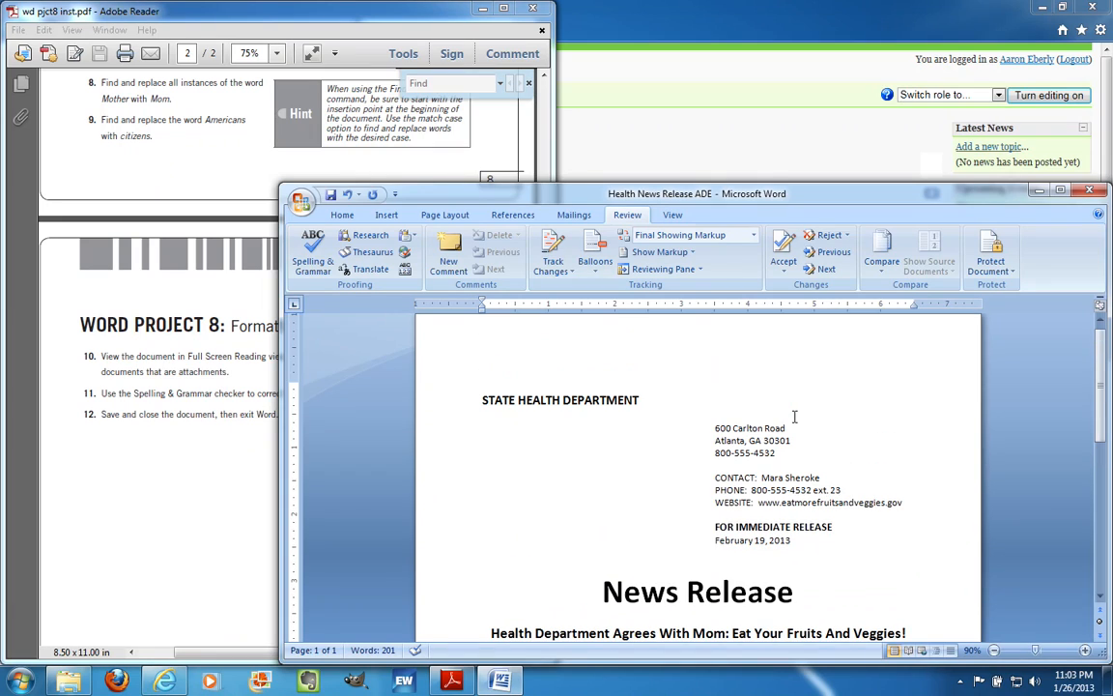